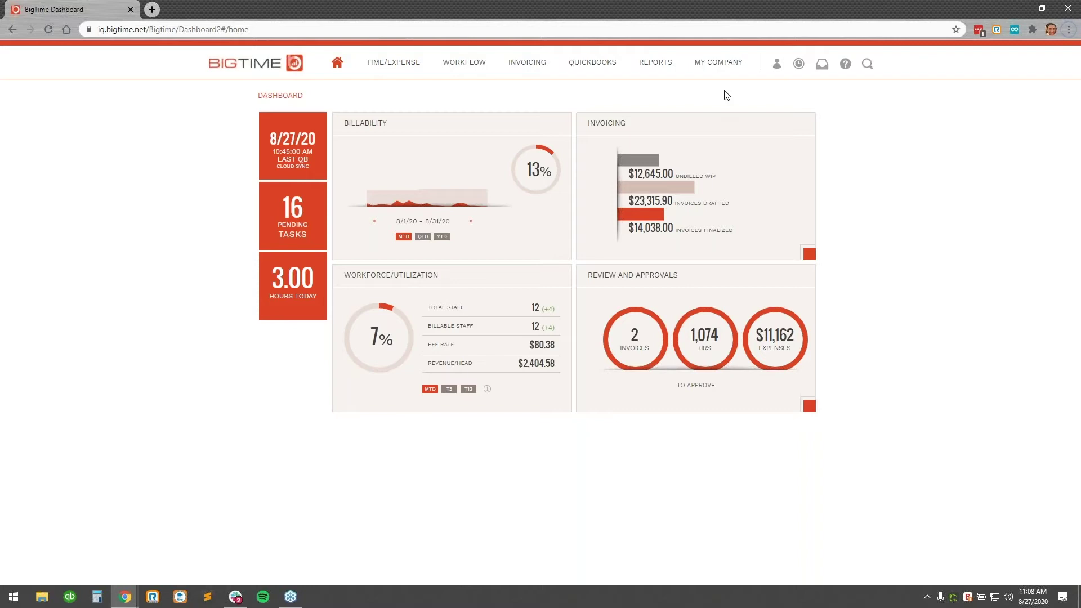
# Step: Open the company's pending approvals overview for timesheets, expenses and invoices
pyautogui.moveTo(721, 73)
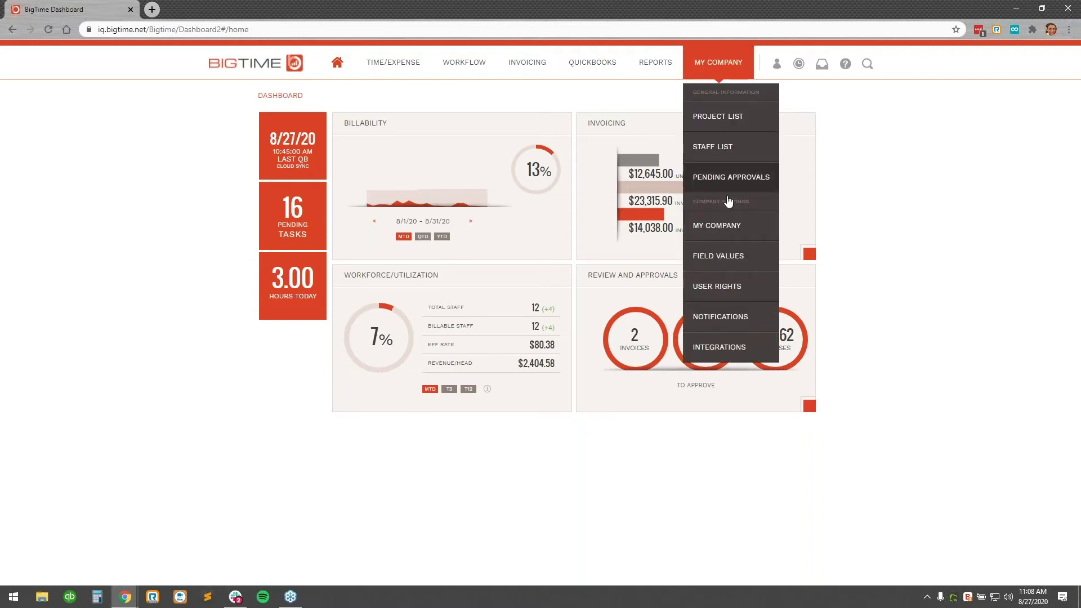
pyautogui.click(733, 179)
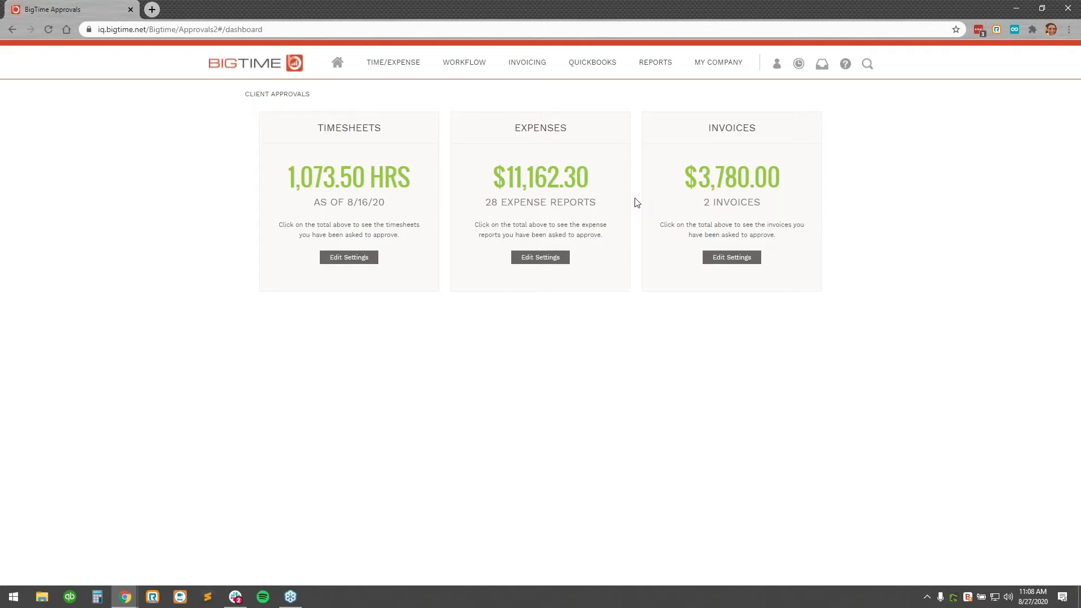
# Step: Go to the invoicing overview and open the list of work-in-progress by project
pyautogui.click(519, 76)
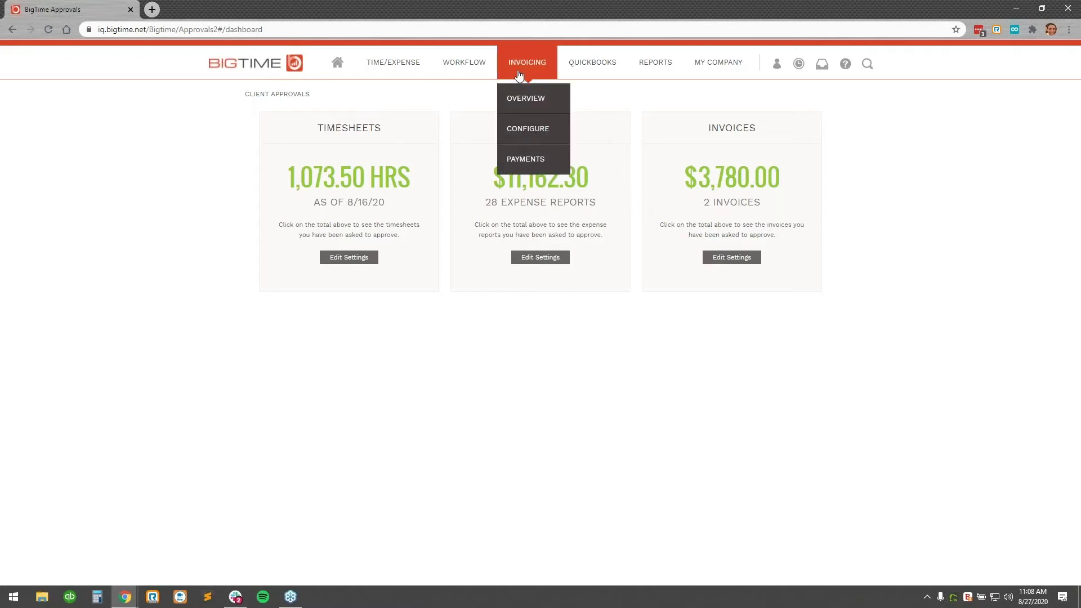
pyautogui.click(525, 105)
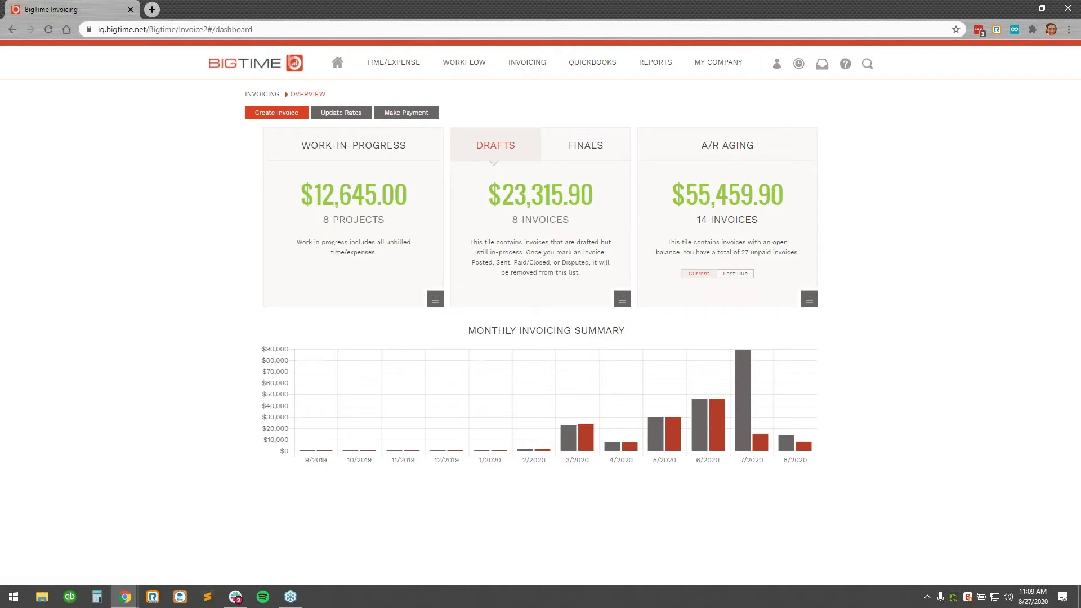
pyautogui.click(363, 194)
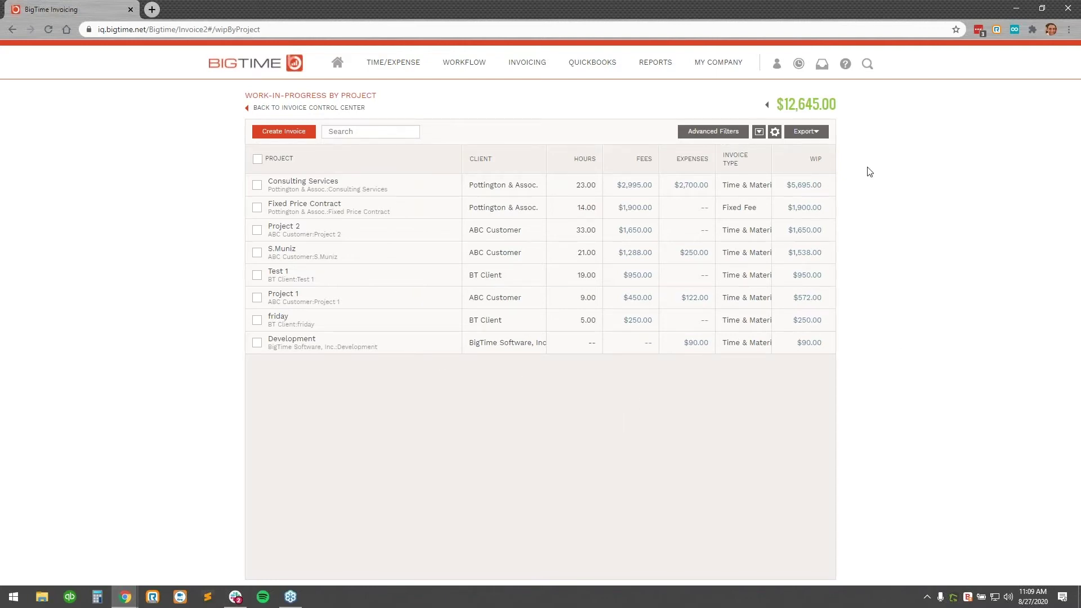
# Step: Review the advanced filters for the work-in-progress list, including the invoice type choices, and close them without applying any
pyautogui.click(734, 135)
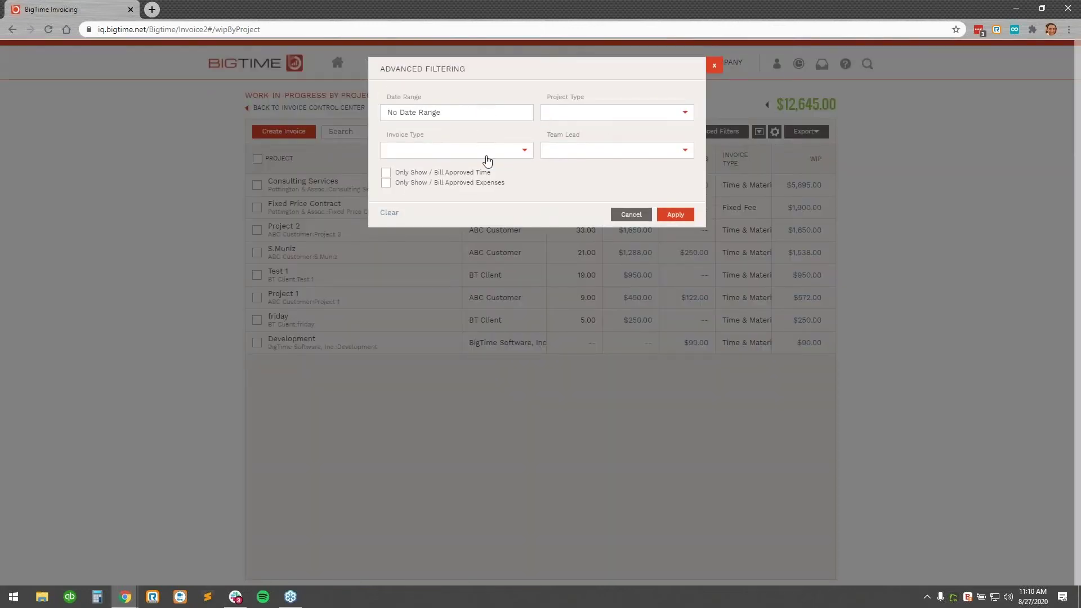
pyautogui.click(520, 153)
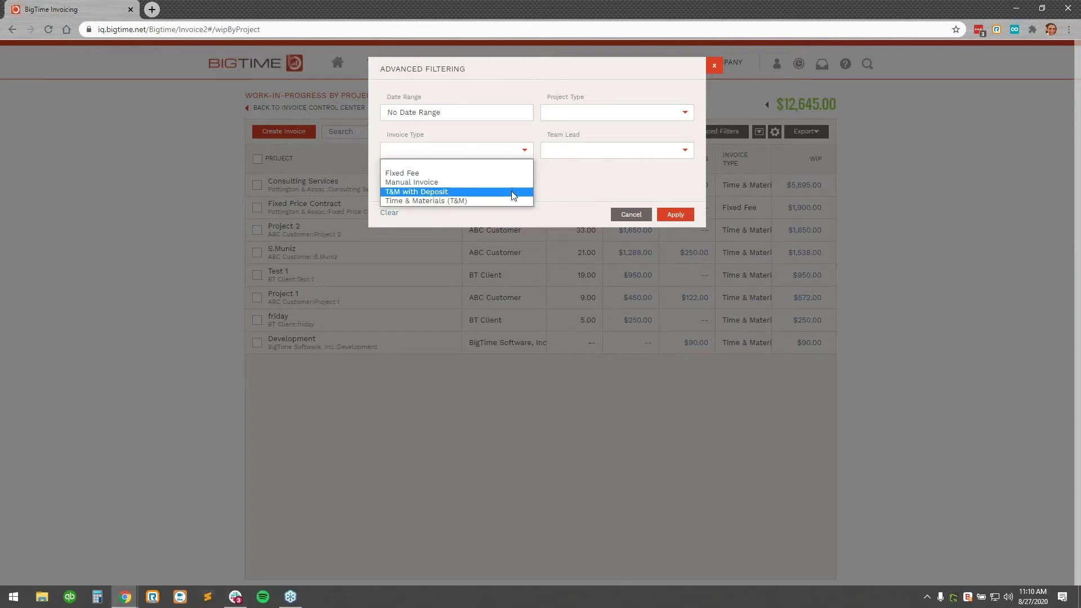
pyautogui.click(576, 182)
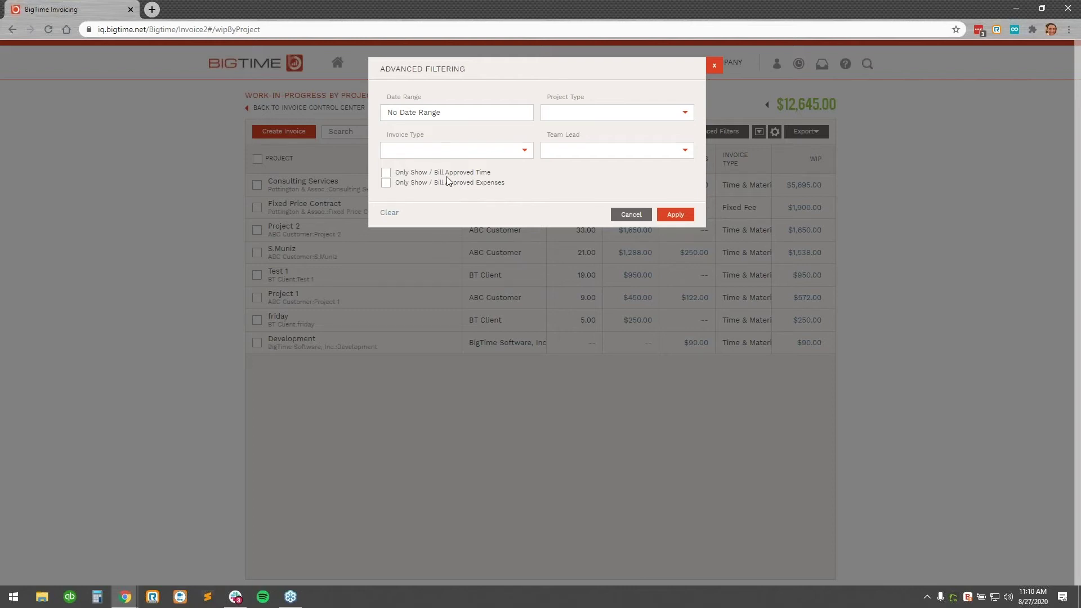
pyautogui.click(631, 215)
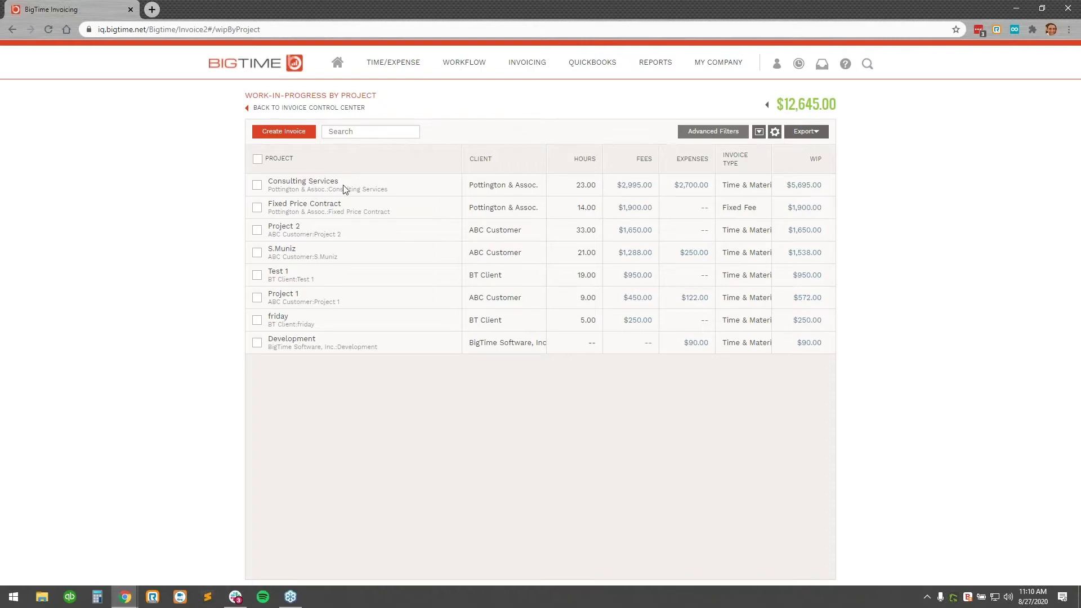
# Step: Create a Time & Materials (T&M) invoice for the Consulting Services project of Pottington & Assoc
pyautogui.click(258, 190)
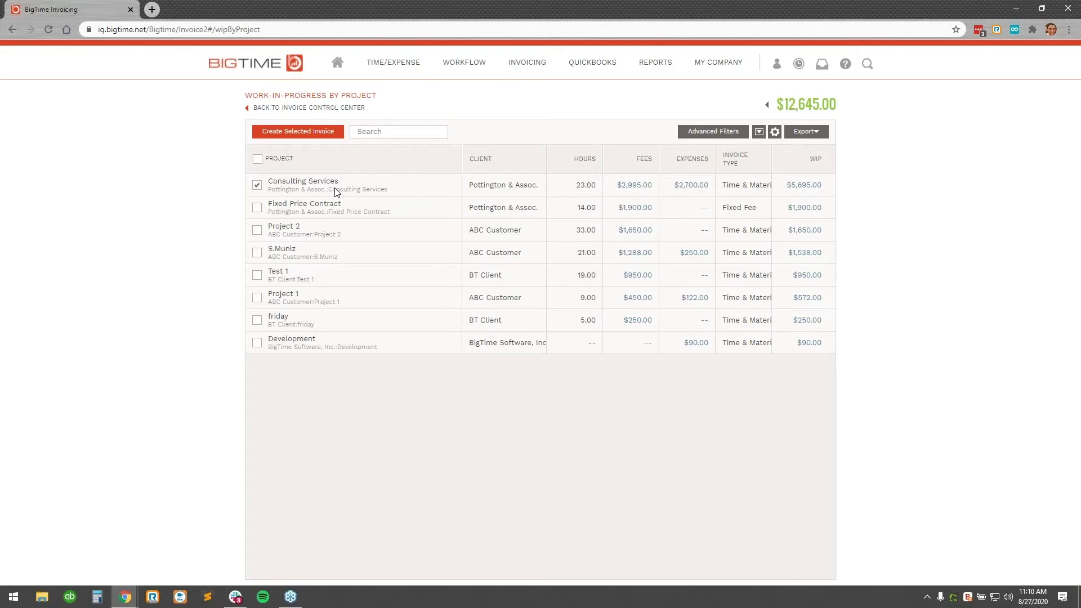
pyautogui.click(308, 140)
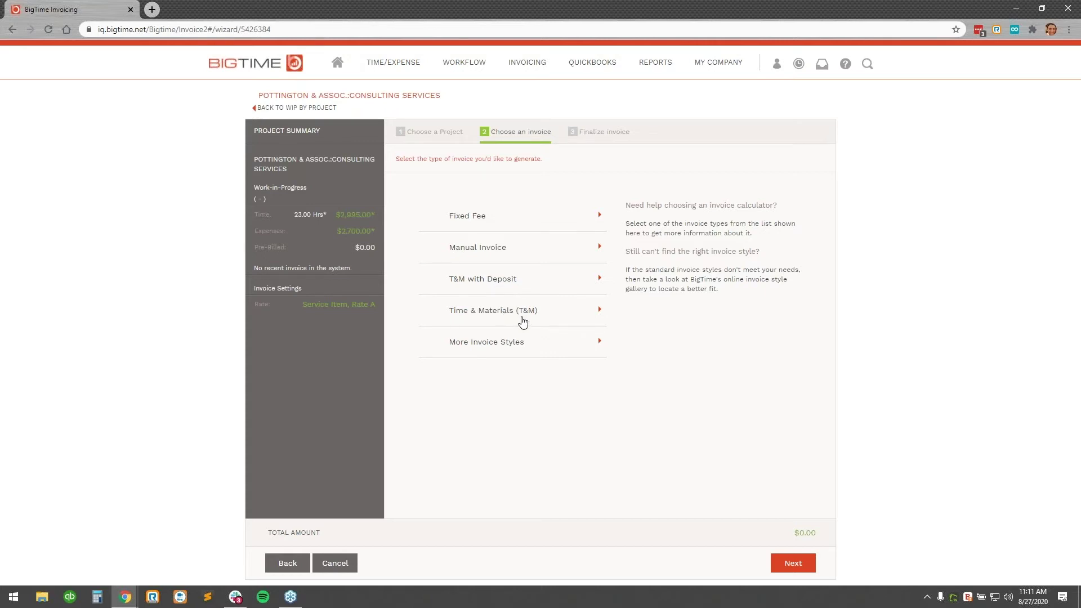
pyautogui.click(523, 322)
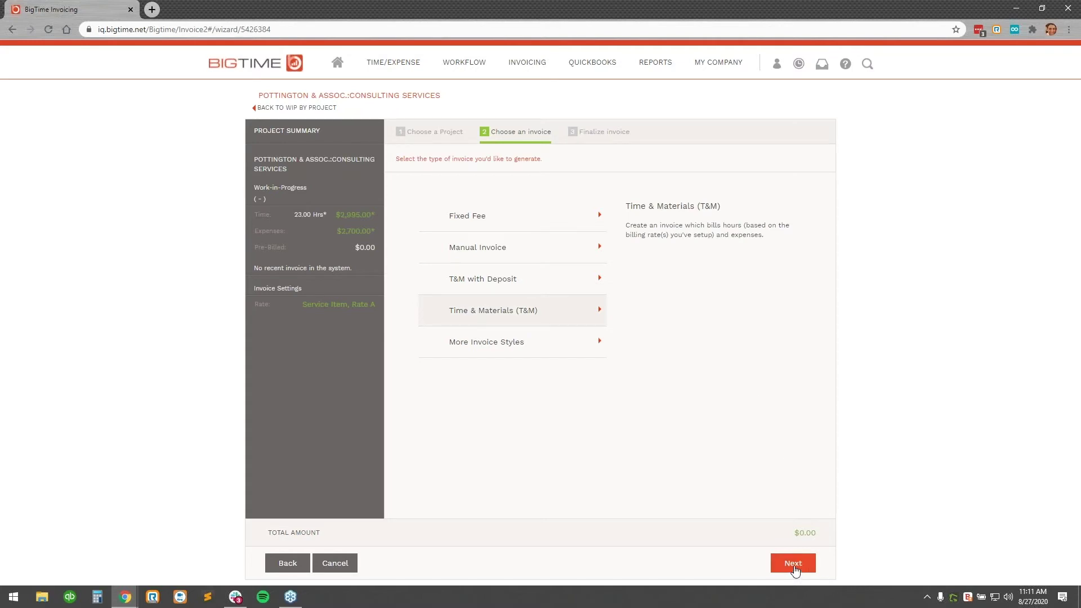
pyautogui.click(793, 564)
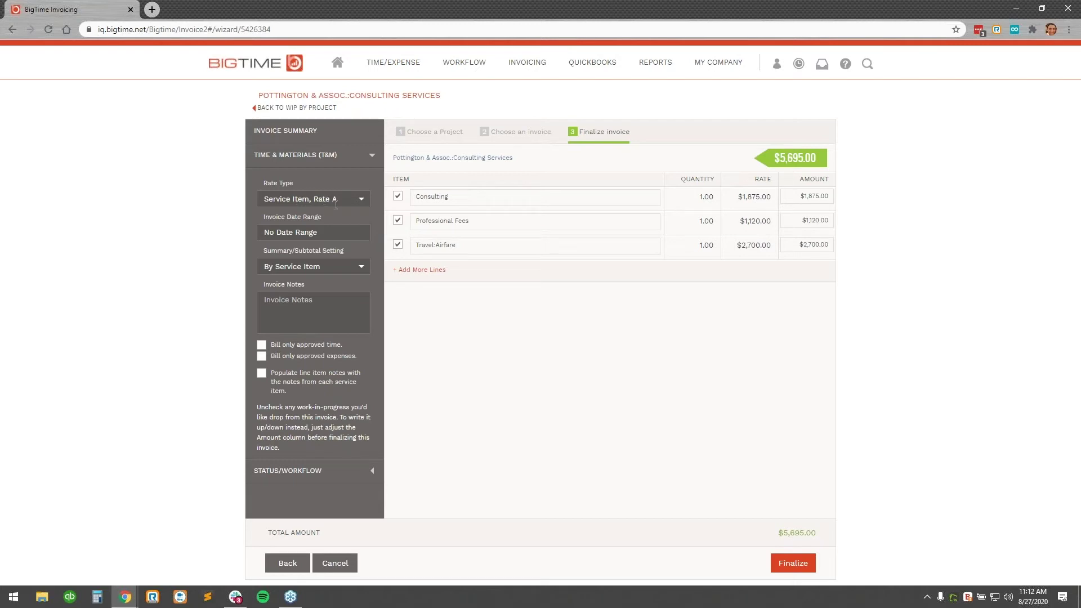
# Step: Set the invoice date range to 7/1/20 through 8/31/20 and apply it
pyautogui.click(332, 235)
pyautogui.click(277, 296)
pyautogui.click(323, 334)
pyautogui.click(416, 410)
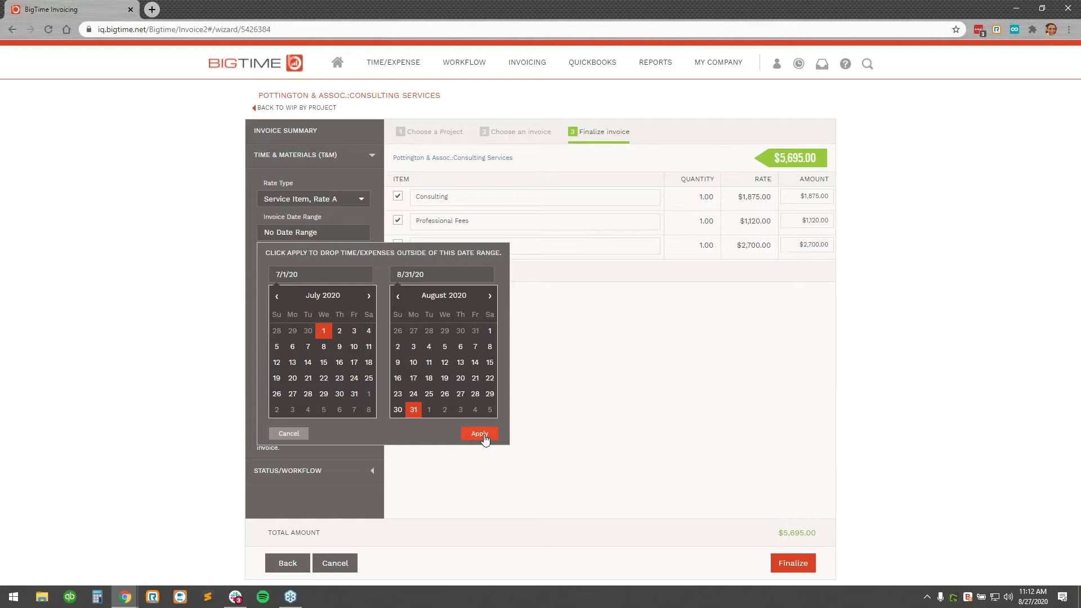
pyautogui.click(479, 434)
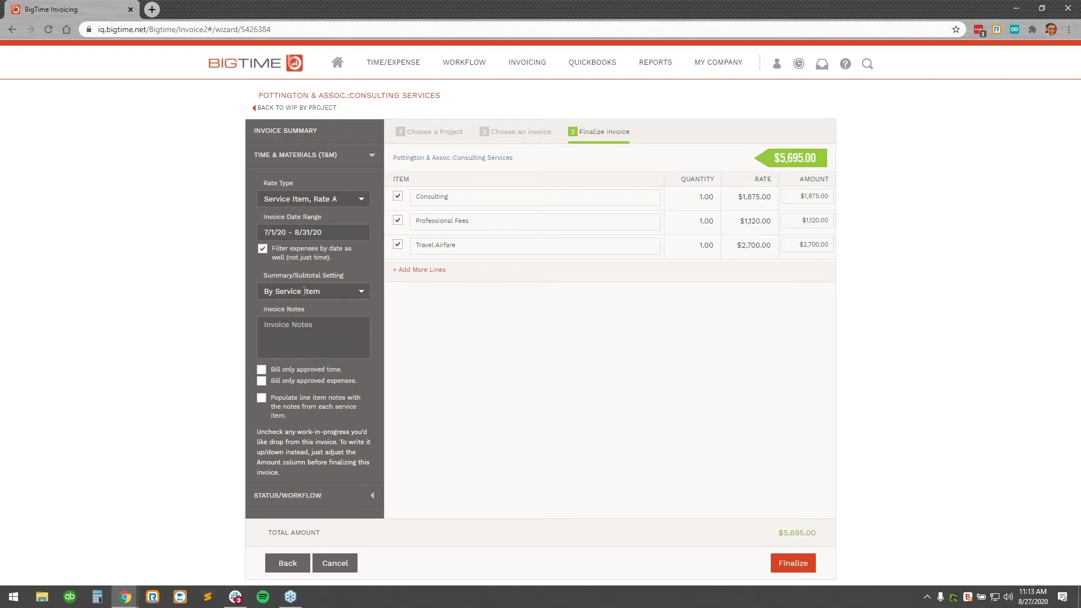
# Step: Check the summary/subtotal choices, keep By Service Item, and finalize the invoice into a draft
pyautogui.click(361, 292)
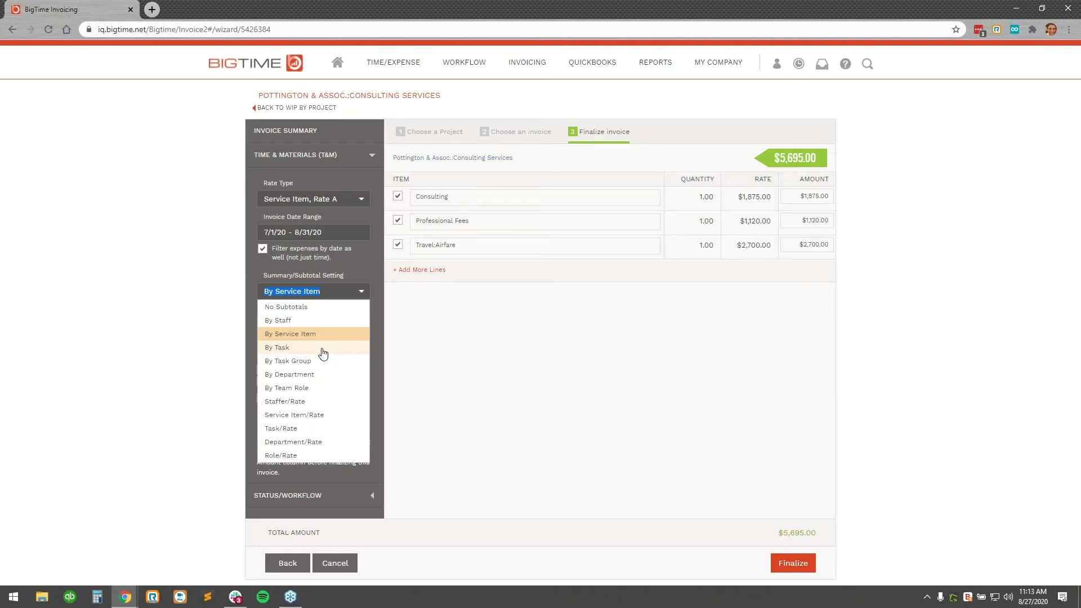
pyautogui.click(418, 324)
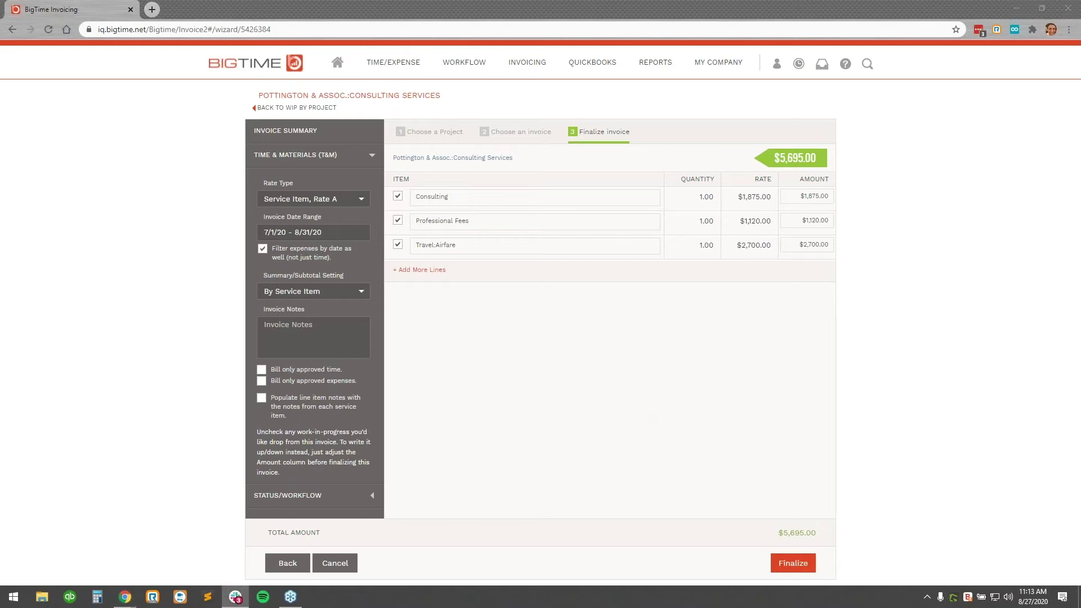
pyautogui.click(793, 564)
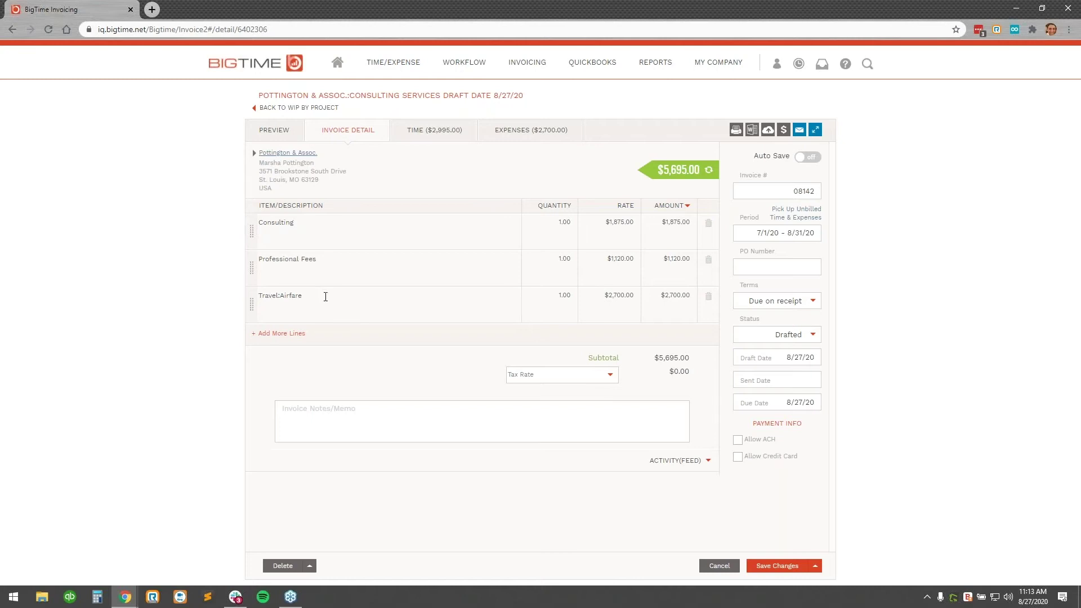
# Step: Extend the Consulting line description to "Consulting - Summer 2020 services" and save the invoice
pyautogui.click(333, 225)
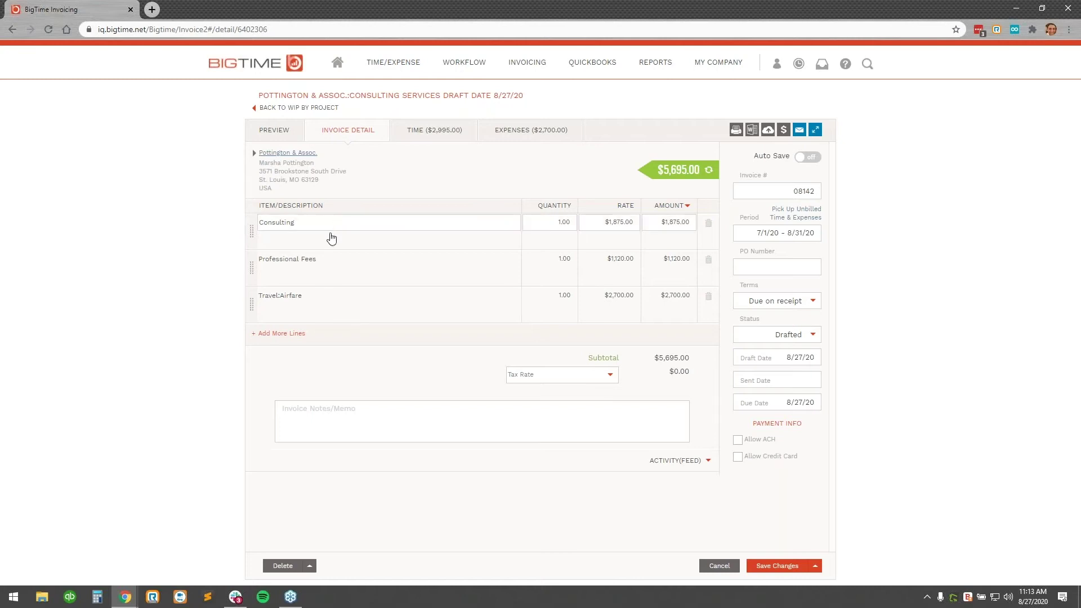
pyautogui.write('- Summer 2020 services')
pyautogui.click(337, 241)
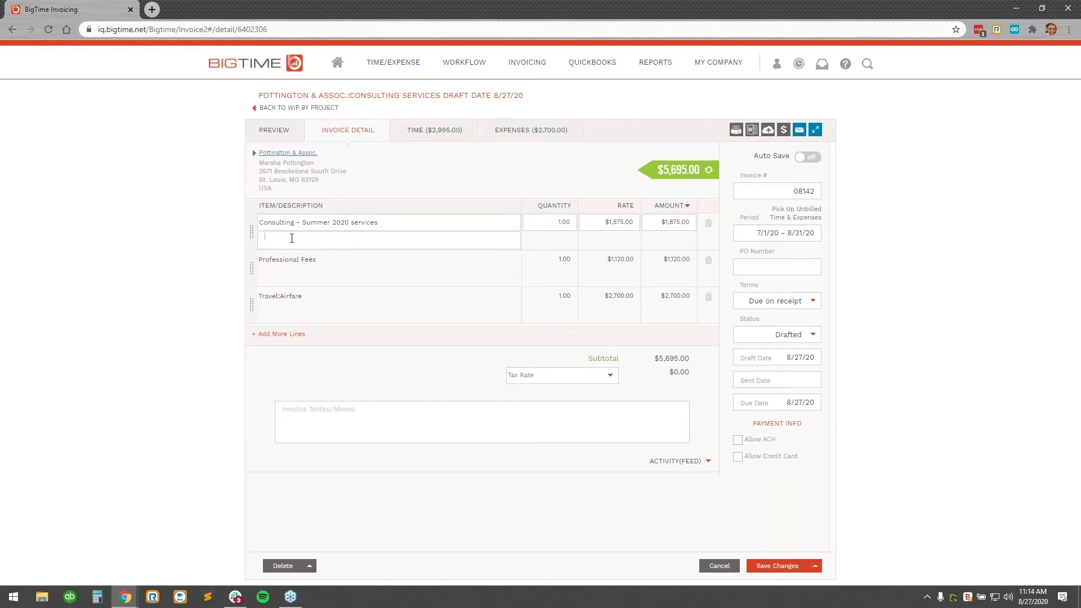
pyautogui.click(768, 568)
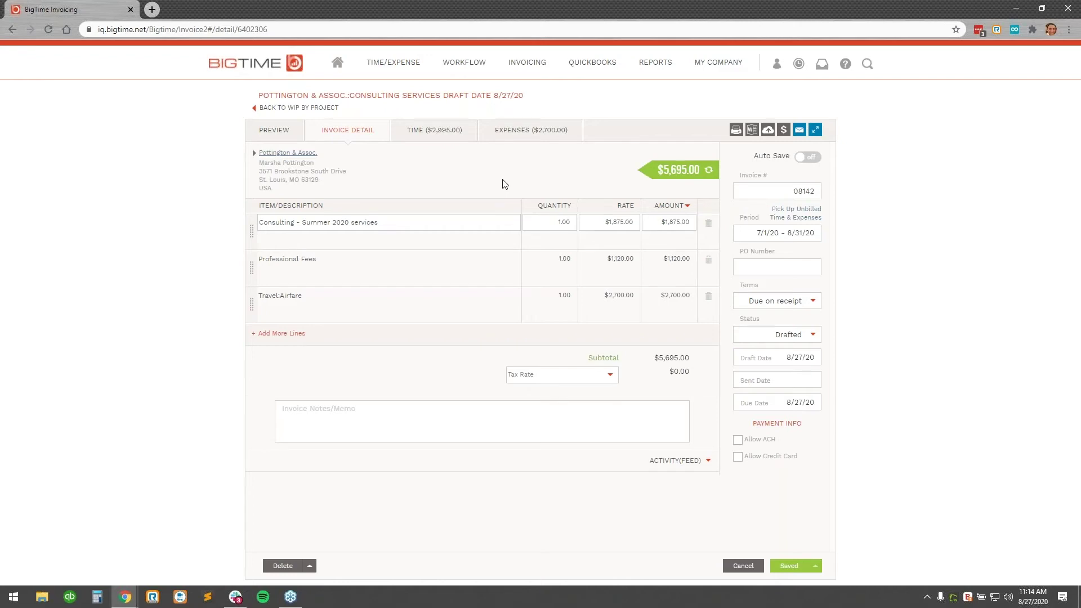
# Step: Examine the details of the 8/23/20 time entry on the invoice, including its service item choices, and close it without saving
pyautogui.click(432, 132)
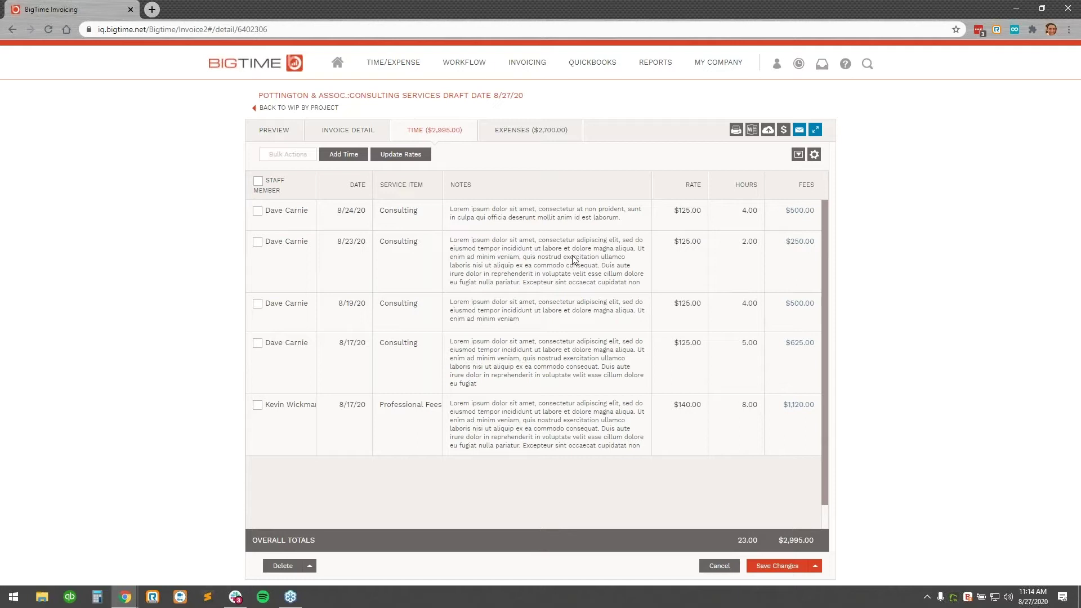
pyautogui.click(800, 242)
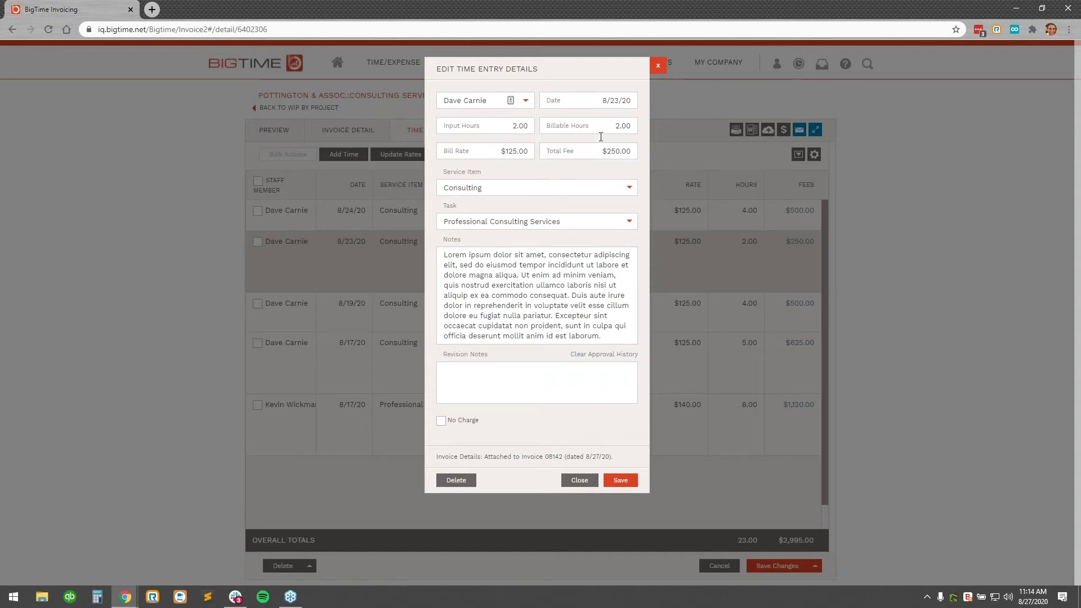
pyautogui.click(629, 189)
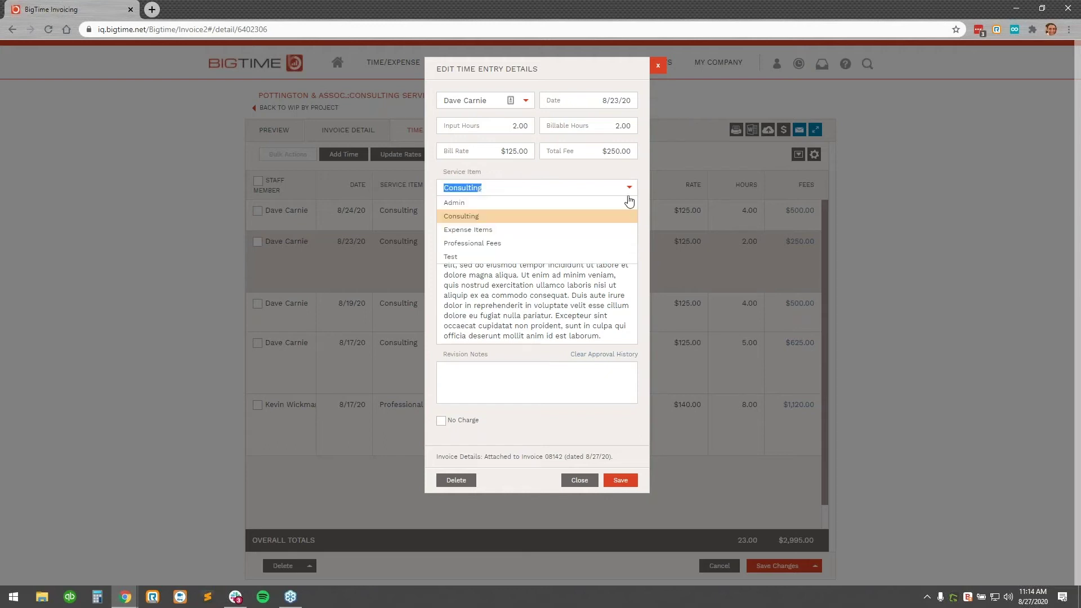
pyautogui.click(603, 216)
pyautogui.click(571, 388)
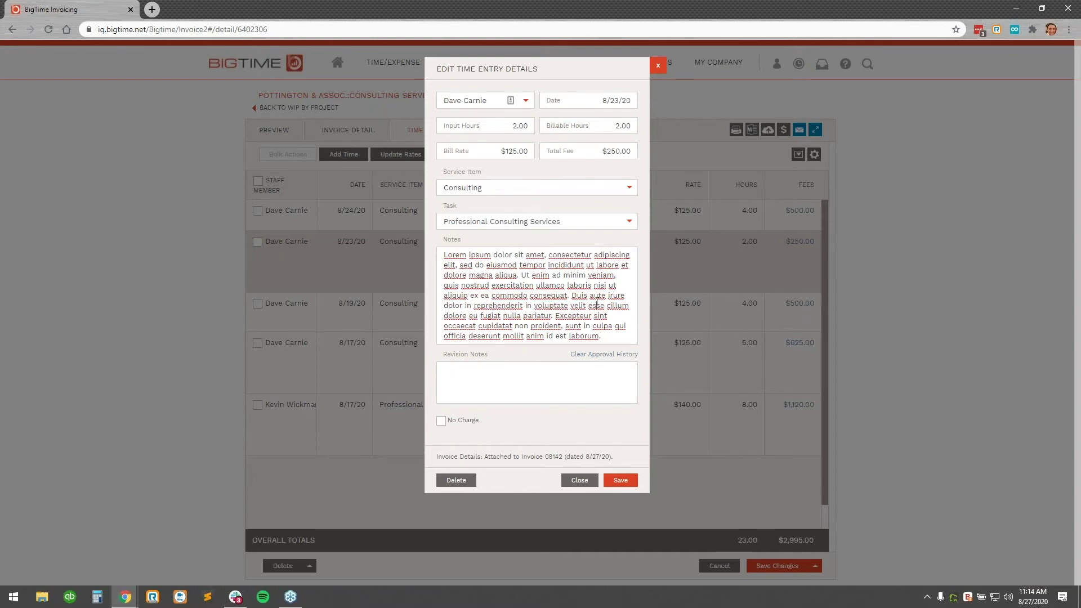
pyautogui.click(583, 479)
# Step: Examine the details of the Travel:Airfare expense attached to the invoice and close it without saving
pyautogui.click(538, 135)
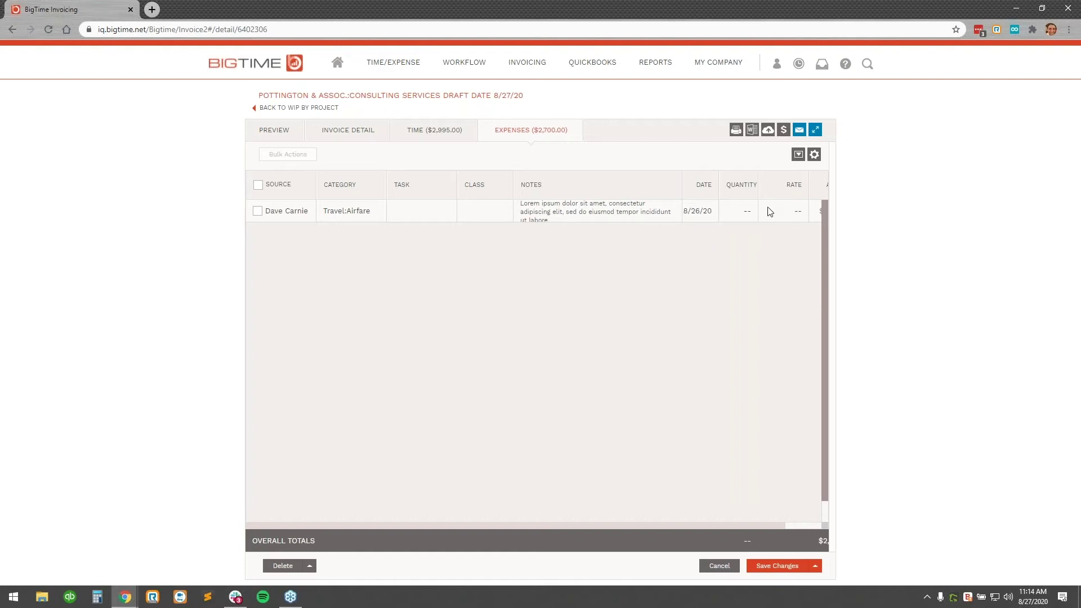
pyautogui.moveTo(472, 527); pyautogui.dragTo(565, 523)
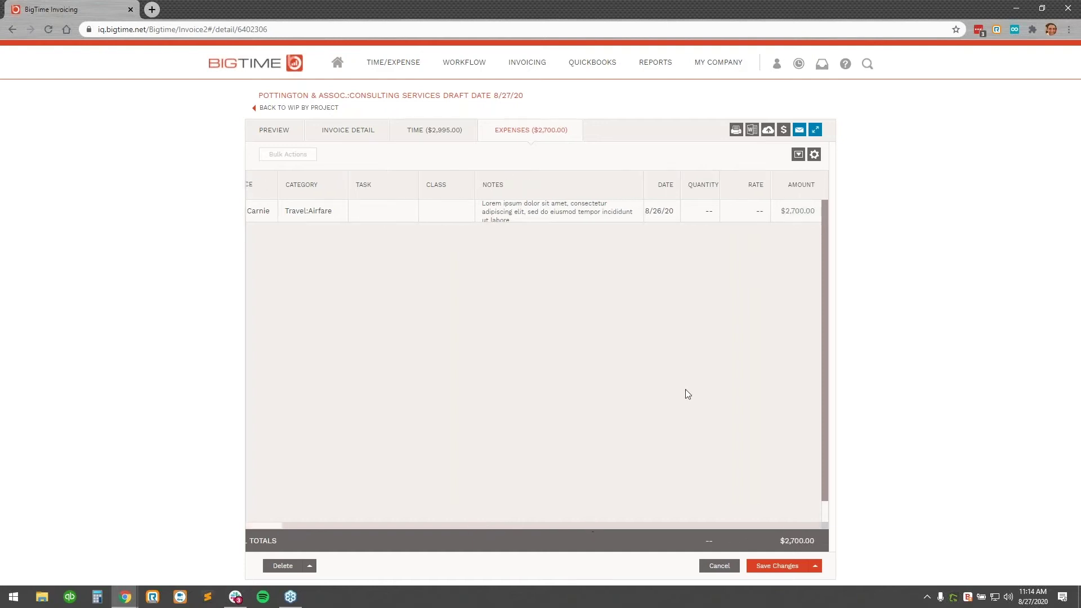
pyautogui.click(803, 210)
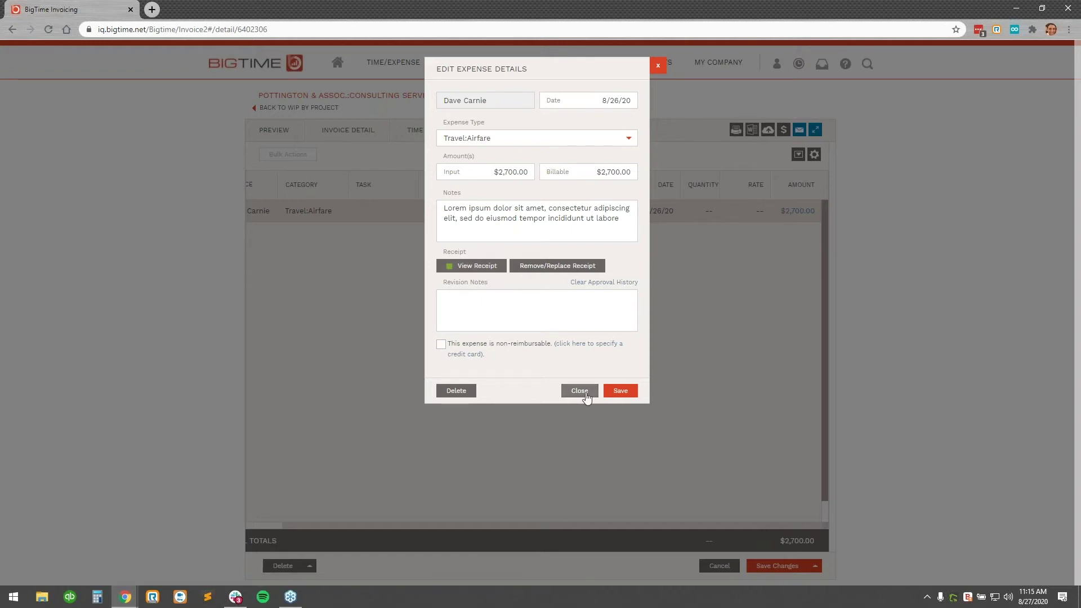
pyautogui.click(580, 391)
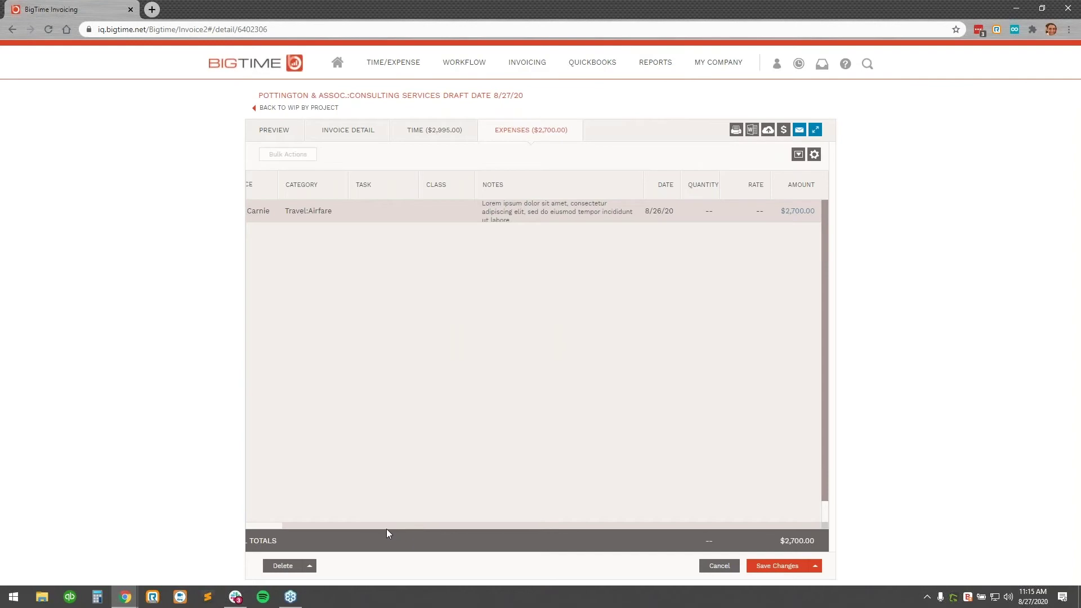
pyautogui.moveTo(373, 528); pyautogui.dragTo(349, 525)
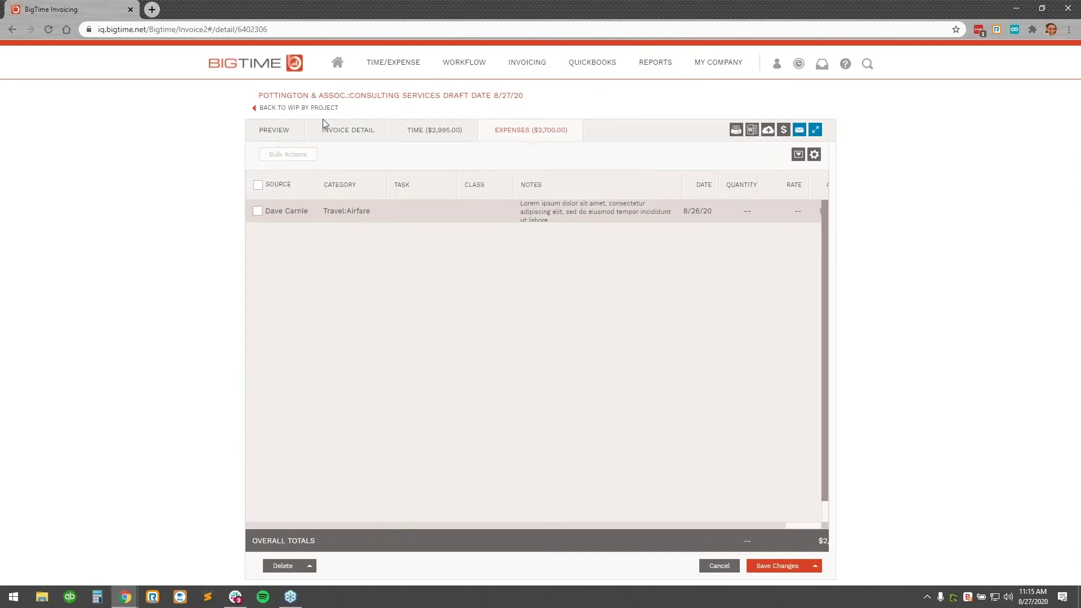
# Step: Preview the draft invoice, check the available templates while keeping T&M Details, and expand the preview to full screen
pyautogui.click(344, 130)
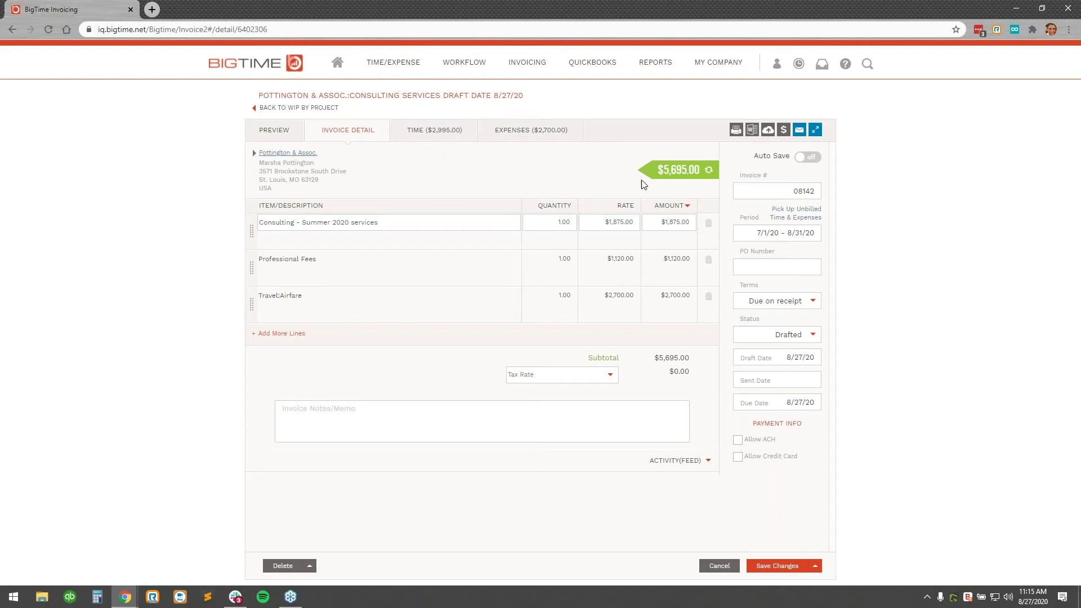
pyautogui.click(266, 140)
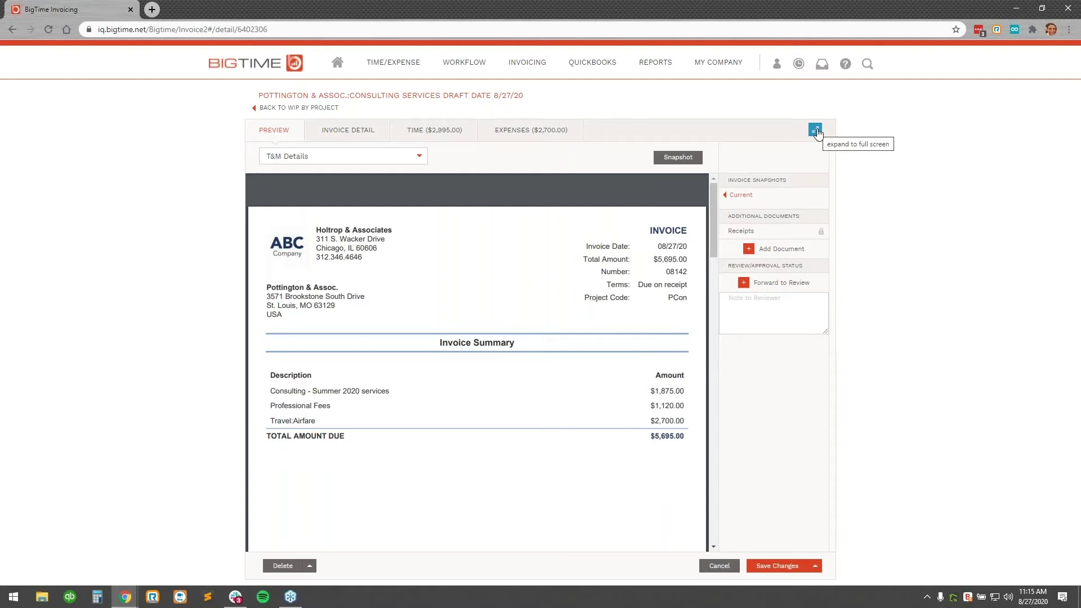
pyautogui.click(419, 159)
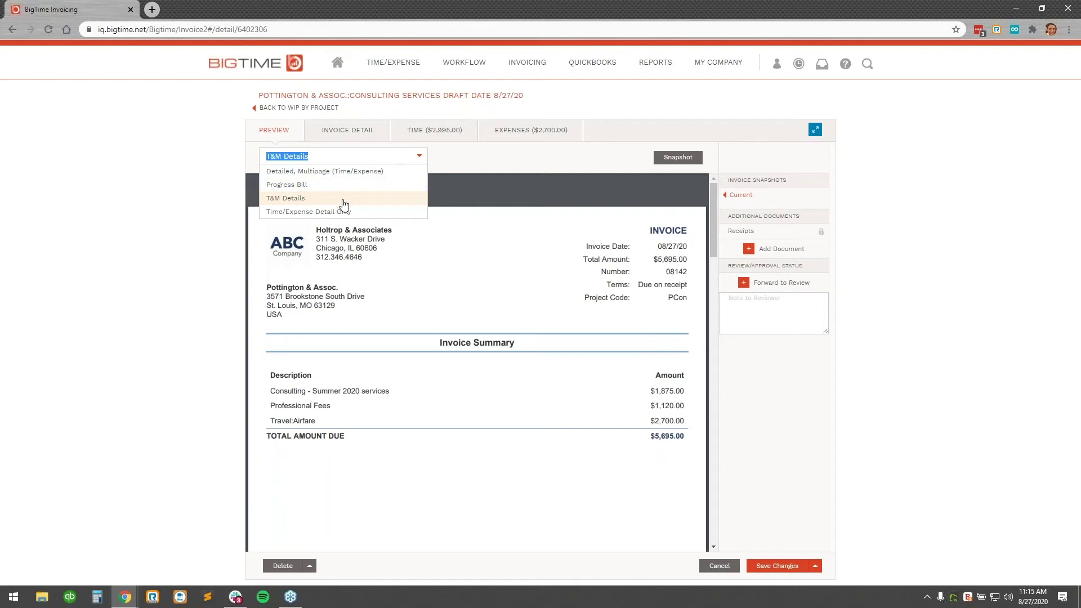
pyautogui.click(526, 169)
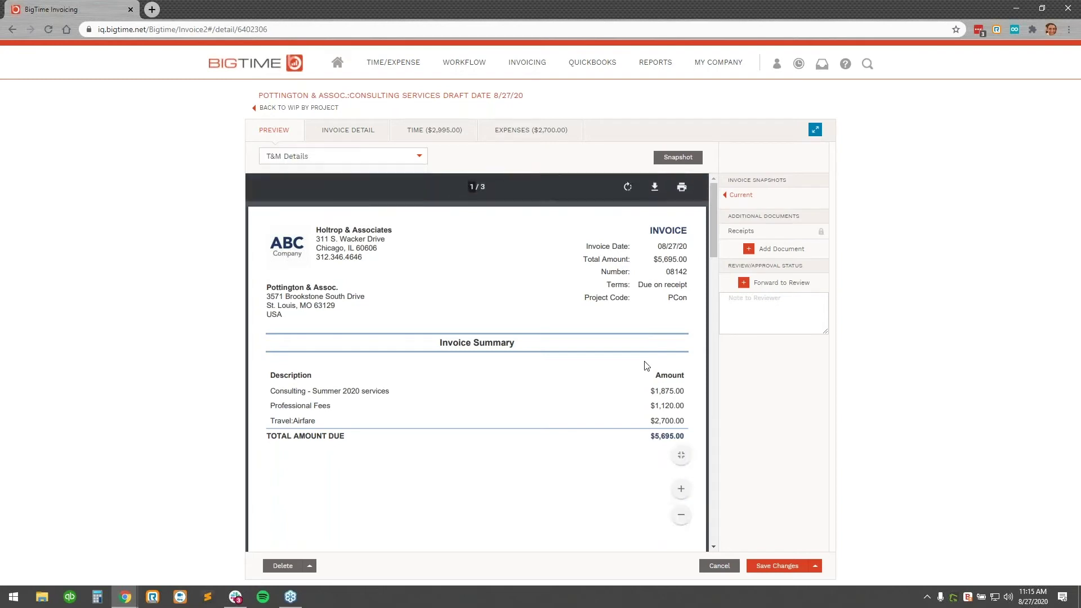
pyautogui.click(815, 131)
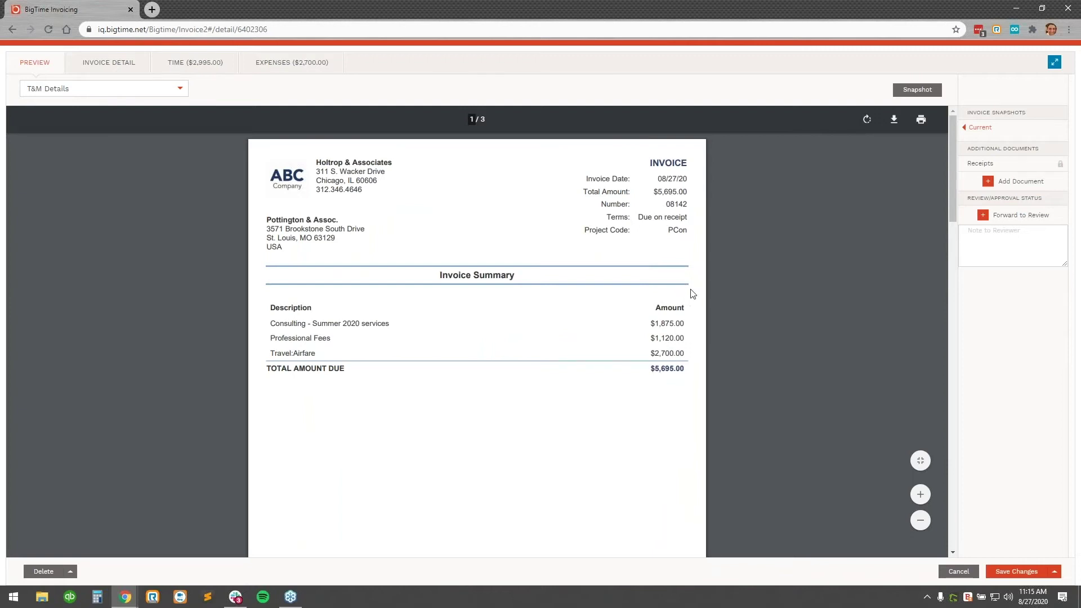
# Step: Examine the previewed invoice's summary lines and the Professional Fees entries with their codes and subtotals on the details page
pyautogui.moveTo(311, 323); pyautogui.dragTo(401, 329)
pyautogui.click(415, 330)
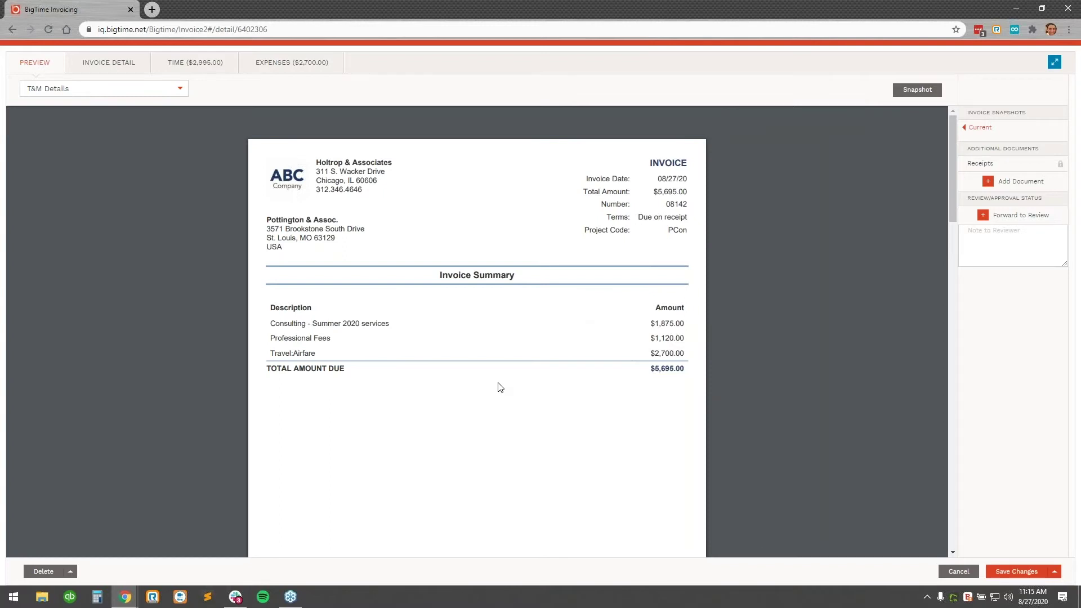
pyautogui.scroll(-10, 498, 387)
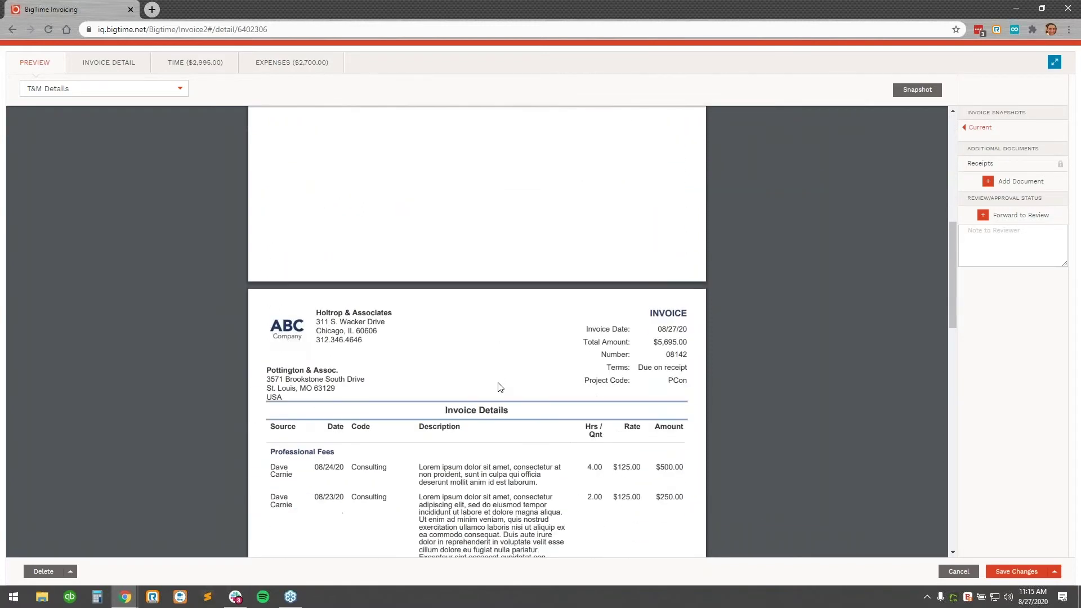
pyautogui.scroll(-4, 498, 388)
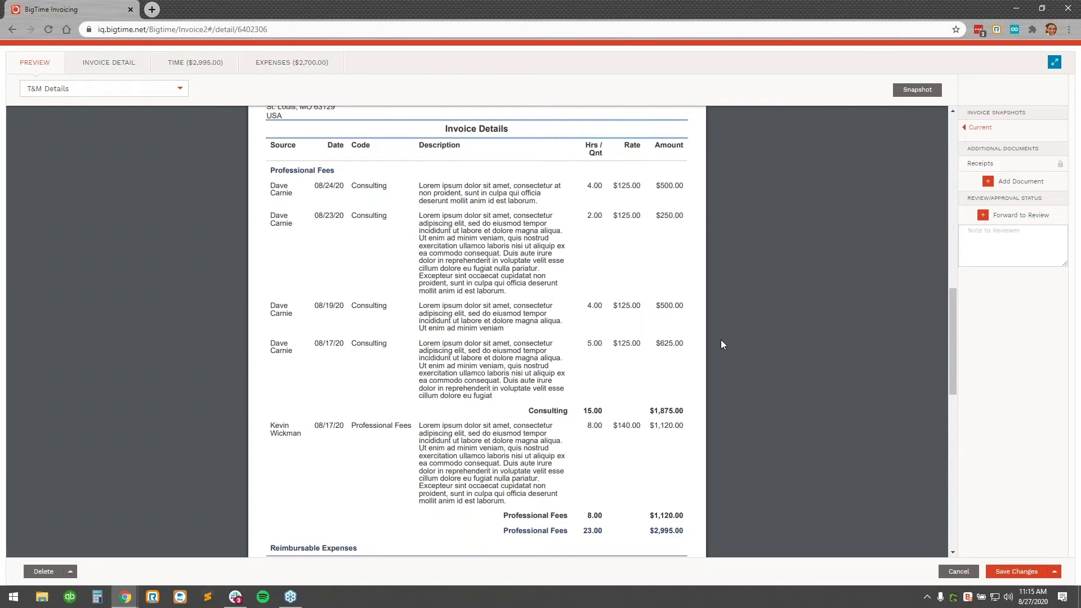
pyautogui.moveTo(349, 148); pyautogui.dragTo(367, 147)
pyautogui.click(374, 149)
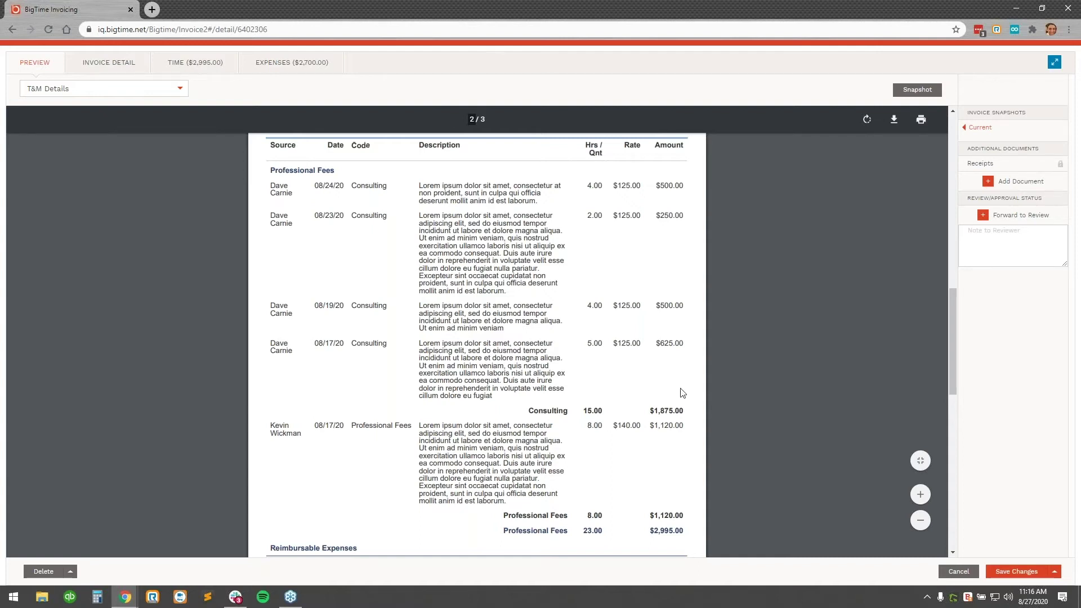
pyautogui.moveTo(679, 411); pyautogui.dragTo(529, 411)
pyautogui.moveTo(534, 521); pyautogui.dragTo(662, 516)
pyautogui.click(662, 516)
# Step: Check the Travel:Airfare expense on the preview's last page, then exit full screen and return to the invoice summary
pyautogui.scroll(-3, 574, 388)
pyautogui.scroll(-5, 562, 381)
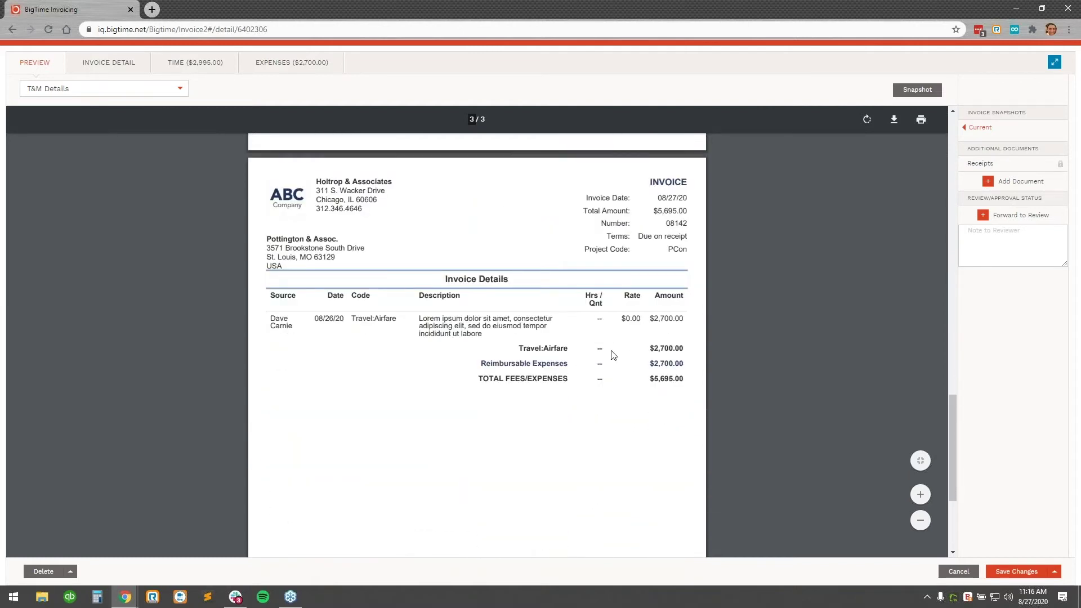
pyautogui.moveTo(362, 318); pyautogui.dragTo(458, 322)
pyautogui.click(472, 321)
pyautogui.scroll(10, 535, 459)
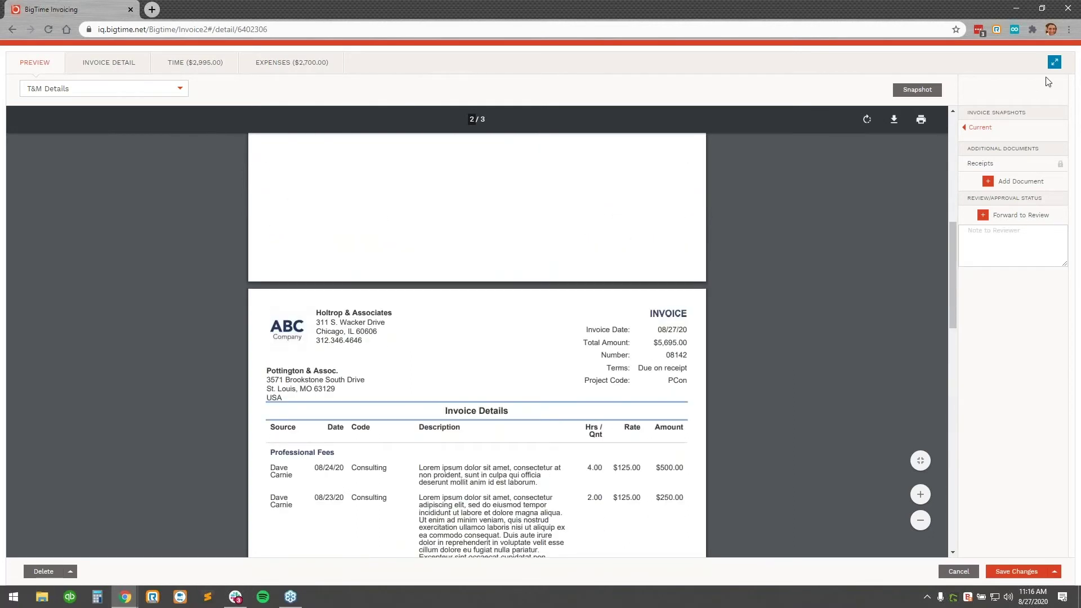
pyautogui.click(1054, 62)
pyautogui.scroll(-5, 512, 379)
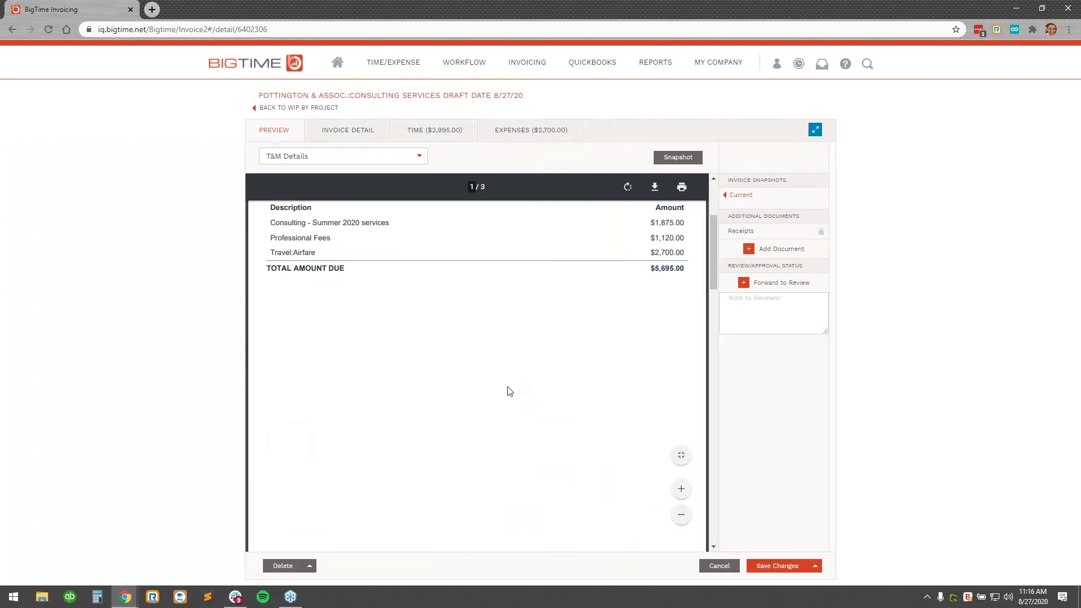
pyautogui.scroll(3, 510, 388)
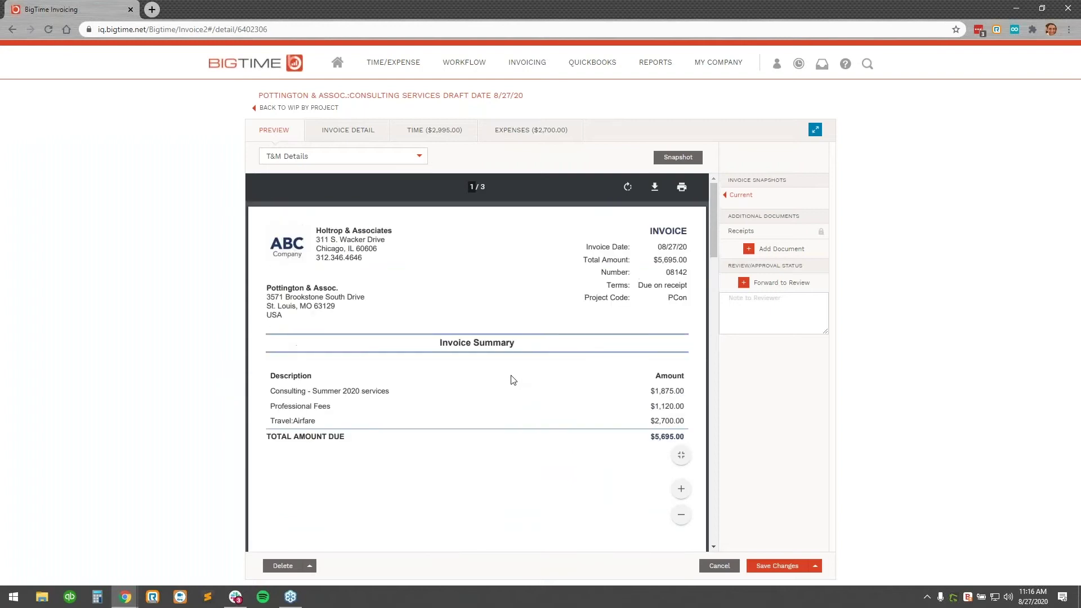
# Step: Enable both ACH and credit card payments in the invoice's detail view
pyautogui.click(358, 141)
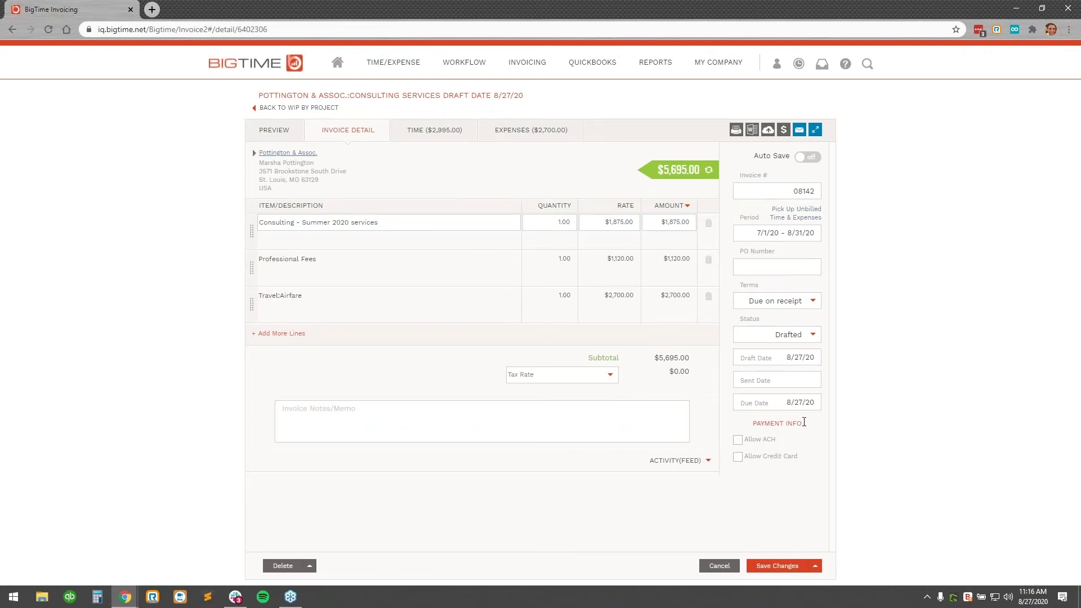
pyautogui.click(738, 457)
# Step: Address the invoice email to the client's primary contact, expand the recipient options, review the message and send the invoice
pyautogui.click(804, 134)
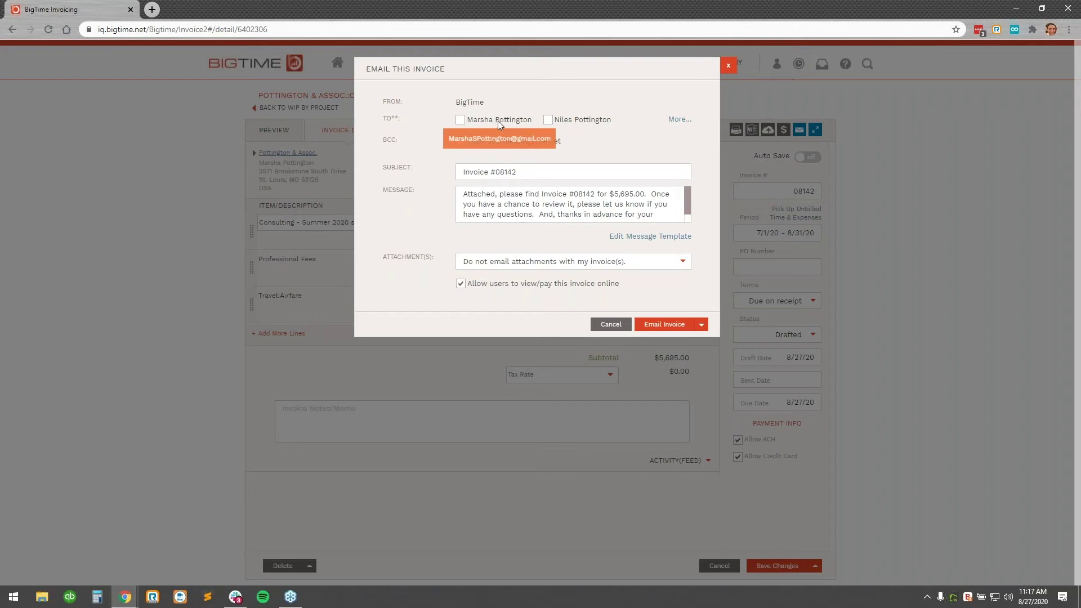
pyautogui.click(548, 120)
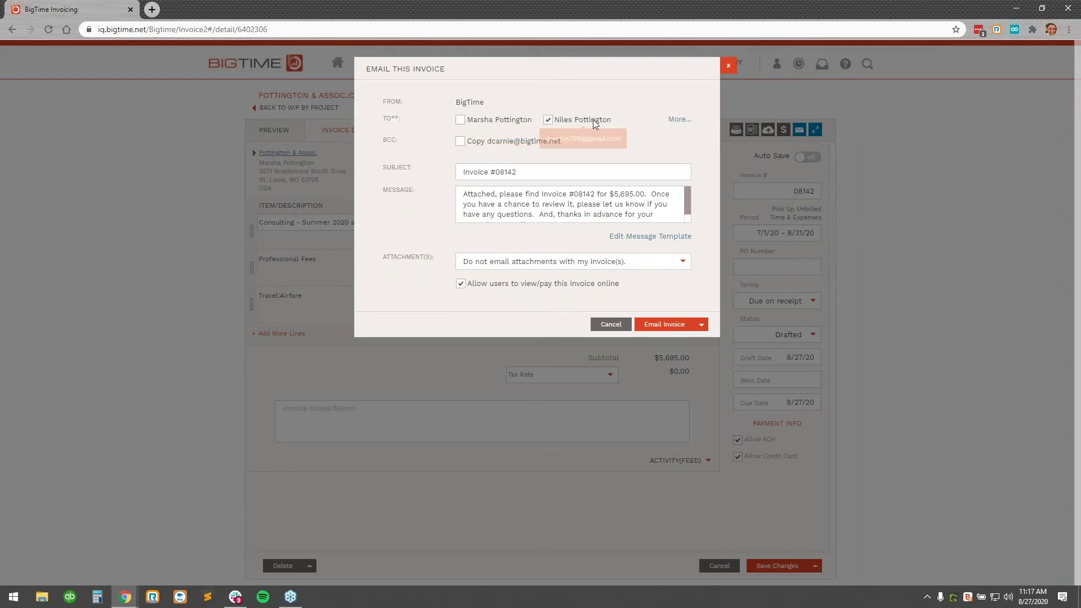
pyautogui.click(678, 119)
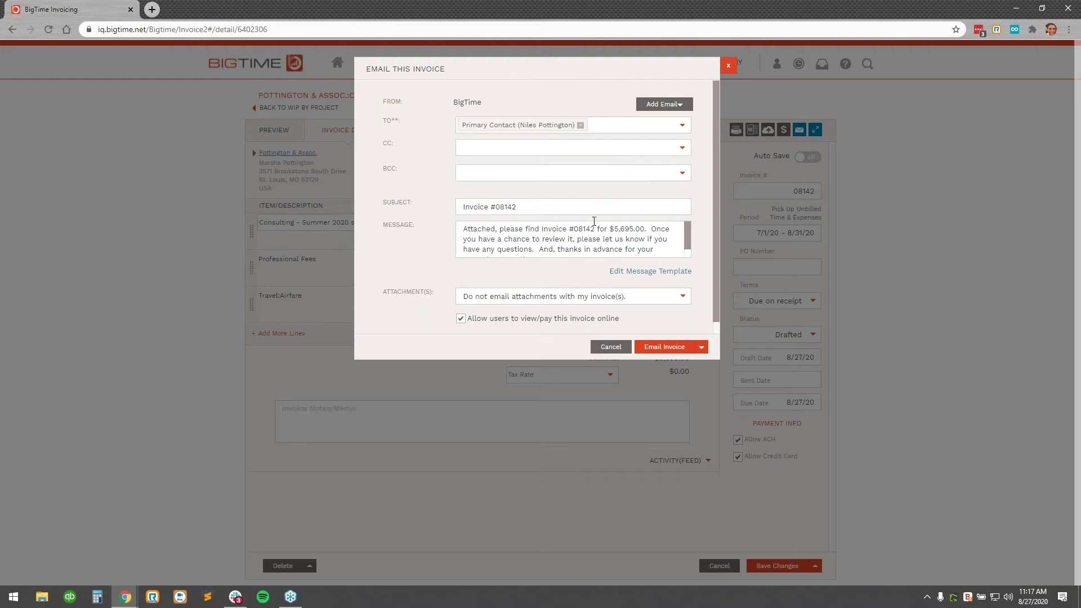
pyautogui.scroll(-2, 687, 238)
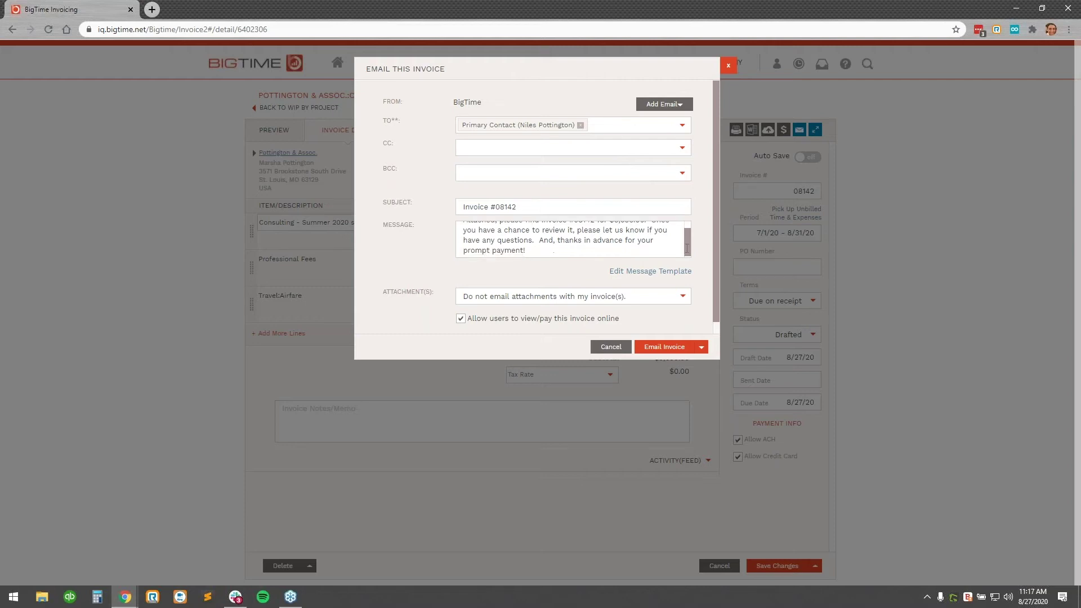
pyautogui.scroll(2, 685, 238)
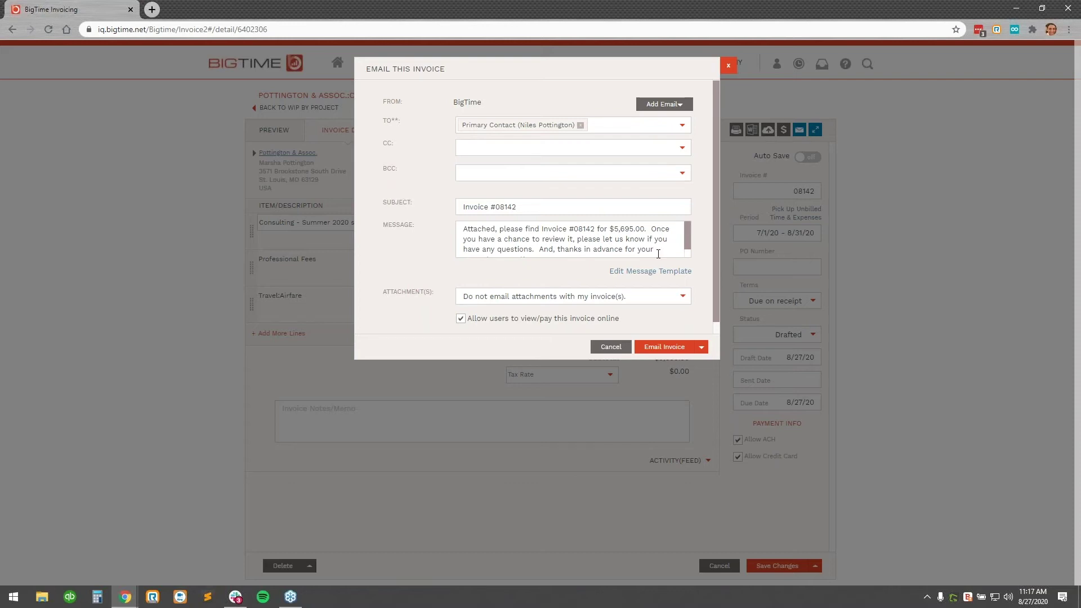
pyautogui.click(661, 350)
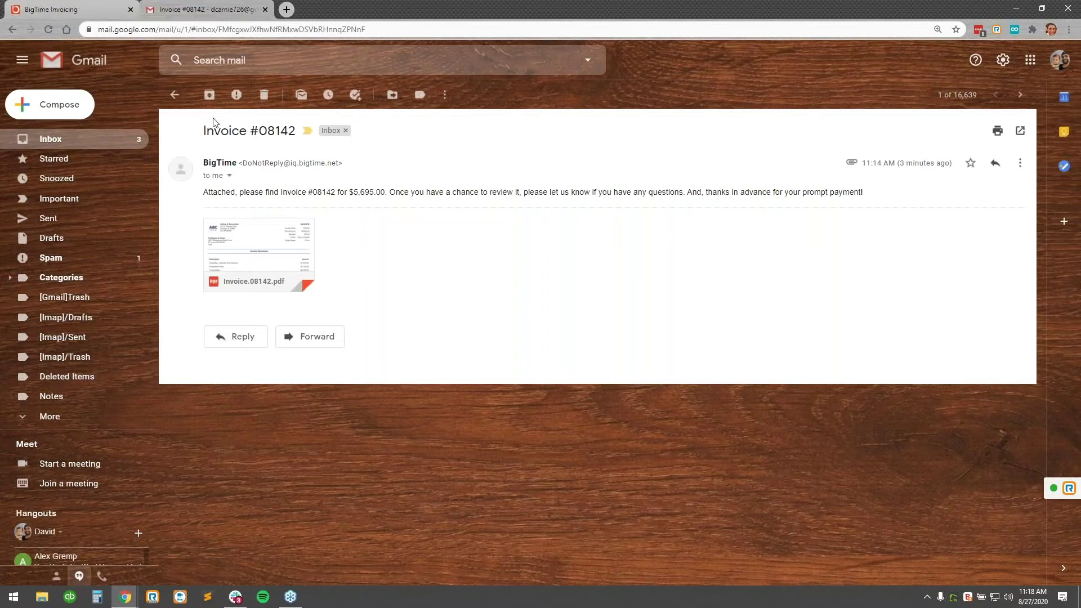
# Step: Switch to Gmail, reopen the newest BigTime invoice email from the inbox and read its message
pyautogui.click(176, 95)
pyautogui.click(488, 166)
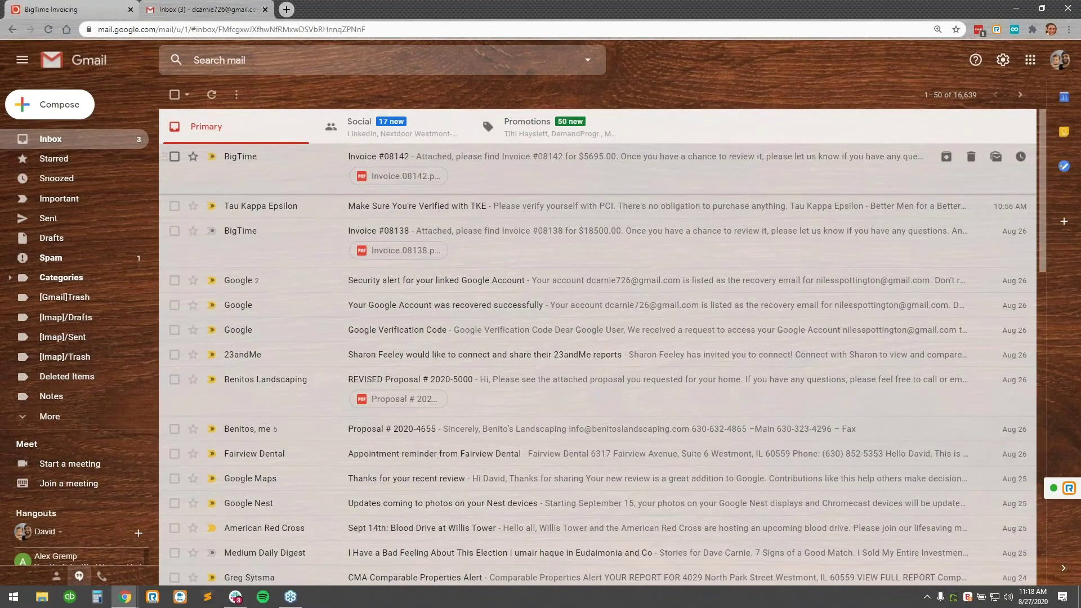
pyautogui.moveTo(274, 190); pyautogui.dragTo(545, 192)
pyautogui.click(580, 197)
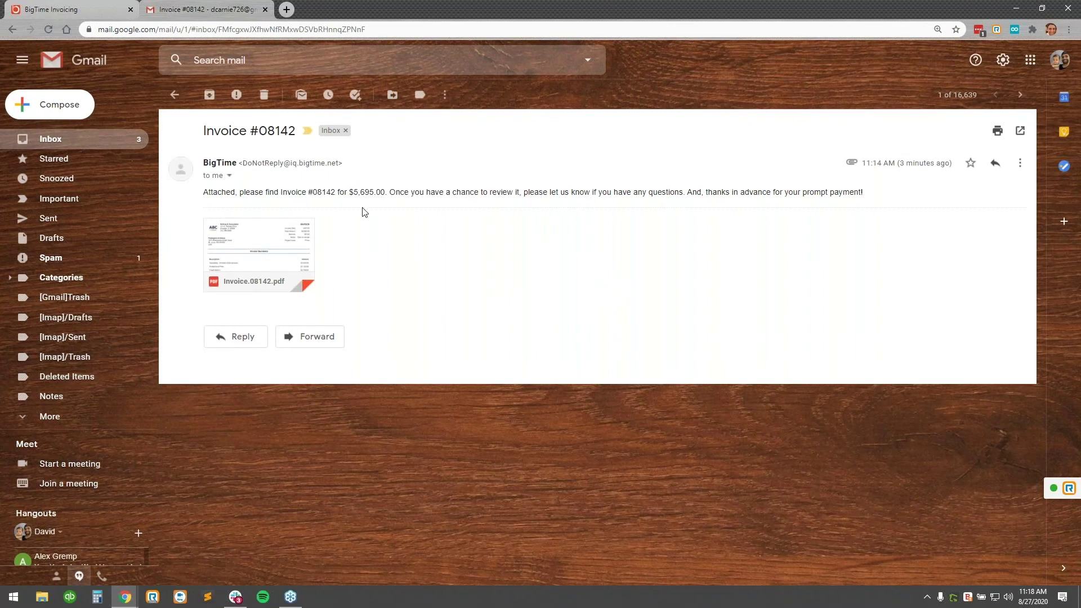
# Step: View all pages of the PDF invoice attached to the email and close the attachment viewer
pyautogui.moveTo(279, 234)
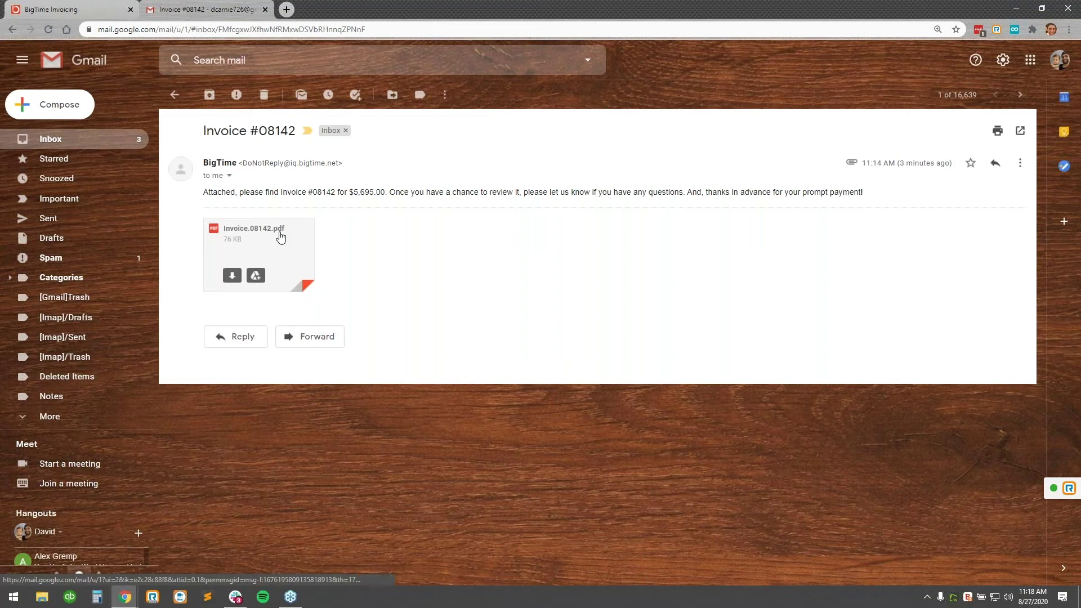
pyautogui.click(280, 236)
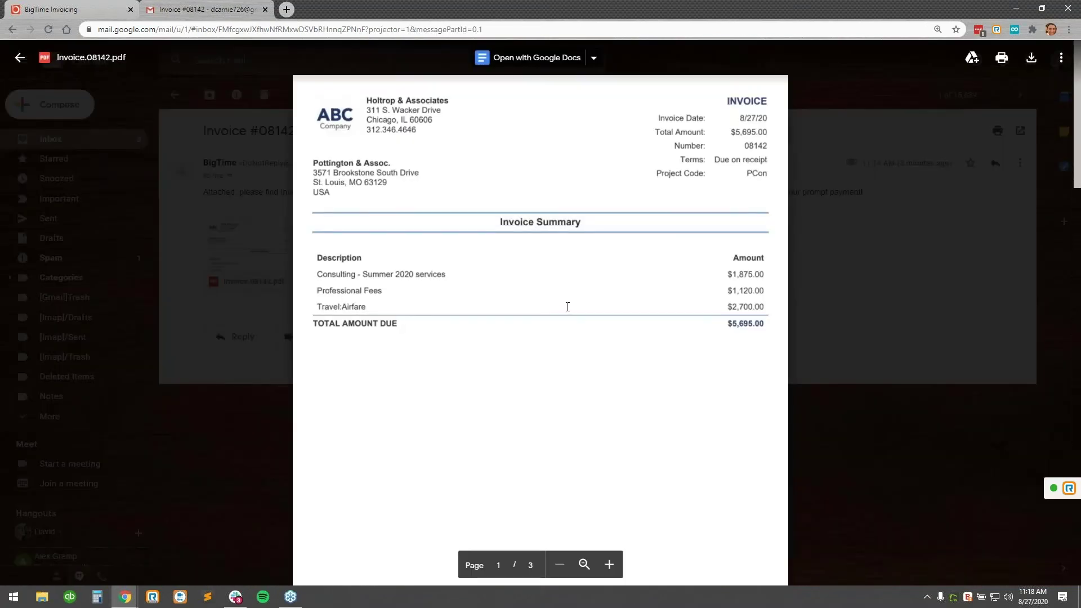
pyautogui.scroll(-12, 599, 309)
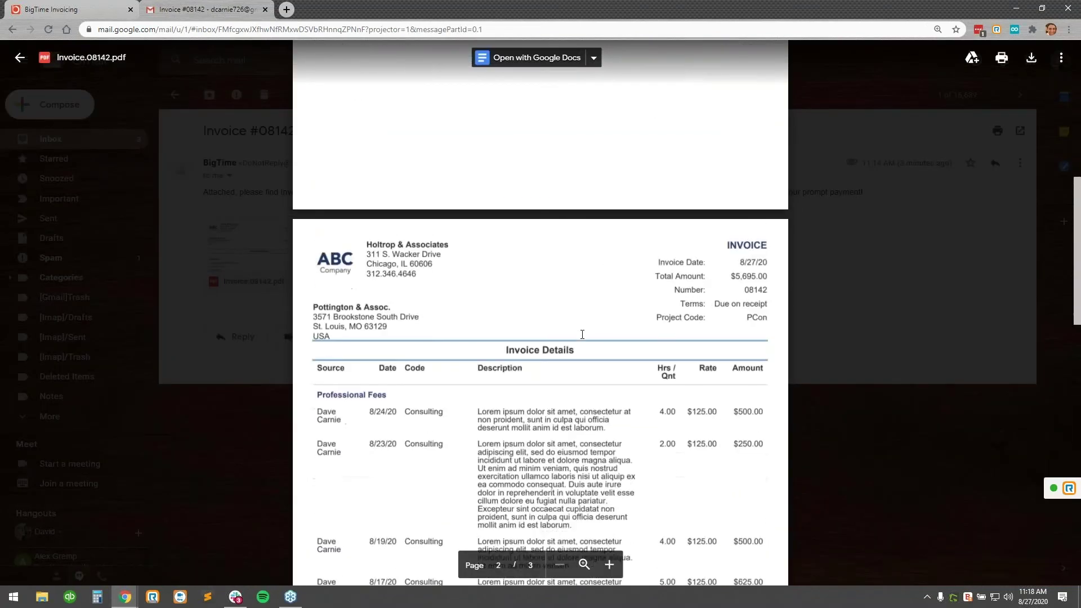
pyautogui.scroll(-10, 582, 334)
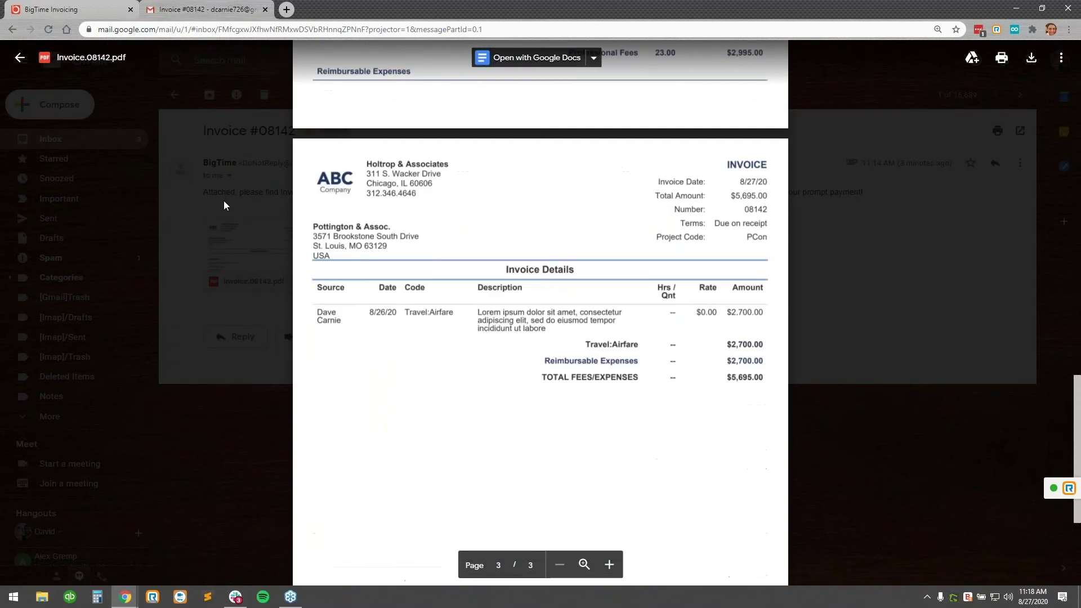
pyautogui.click(211, 169)
# Step: Open the Aug 26 BigTime invoice email from the inbox and follow its link to the online payment page
pyautogui.click(174, 94)
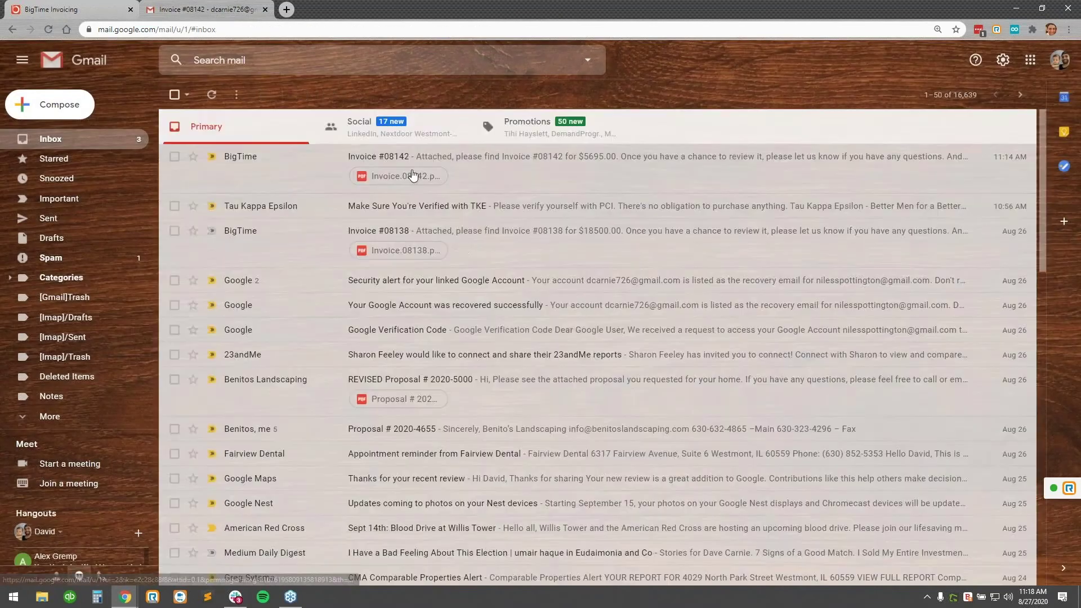
pyautogui.click(464, 251)
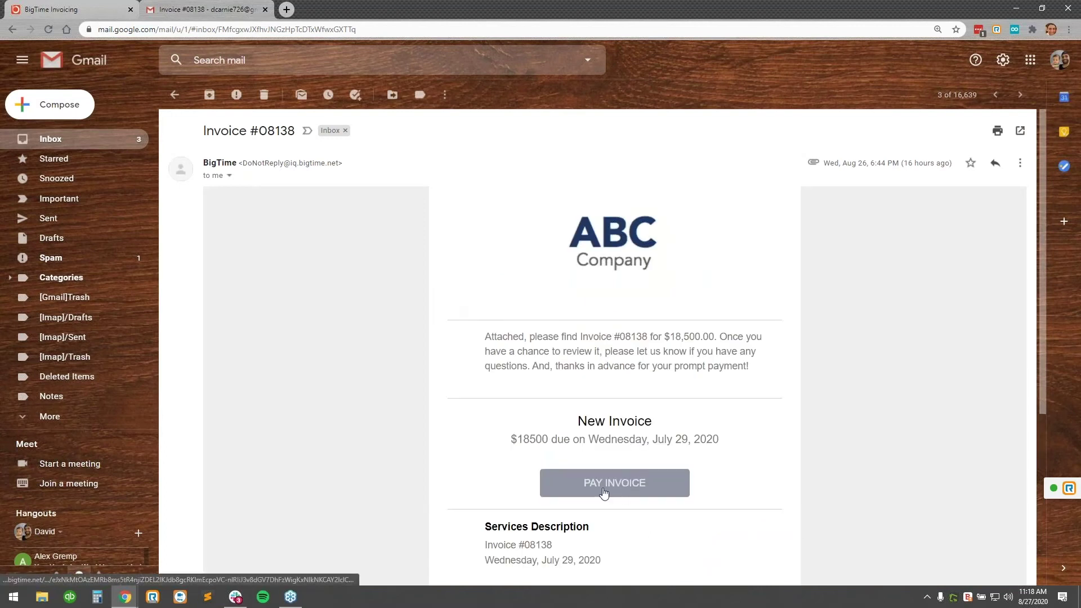
pyautogui.scroll(-1, 624, 450)
pyautogui.scroll(-1, 618, 433)
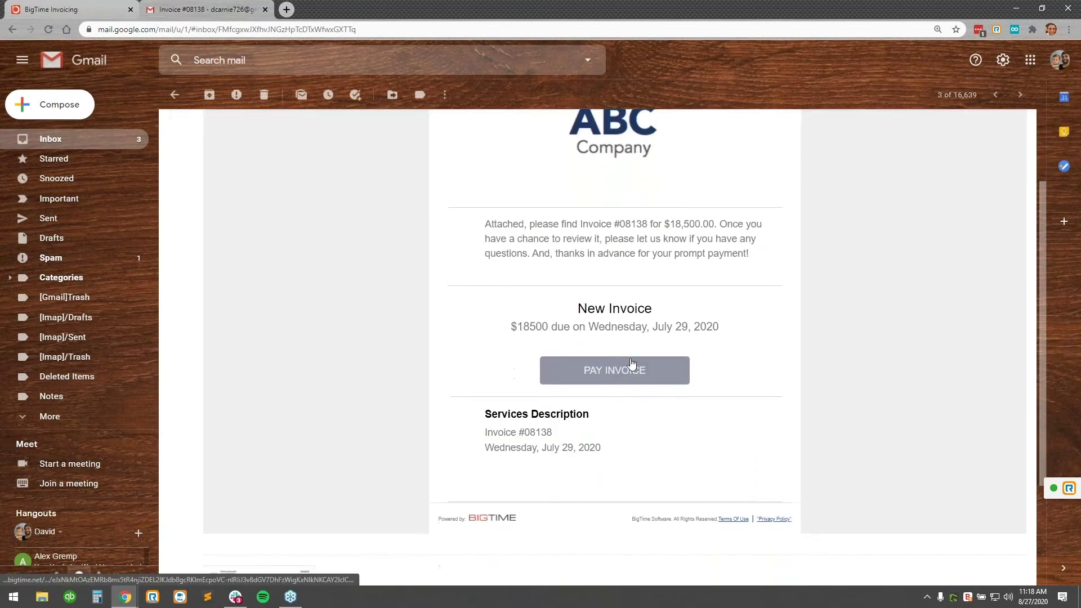
pyautogui.click(618, 383)
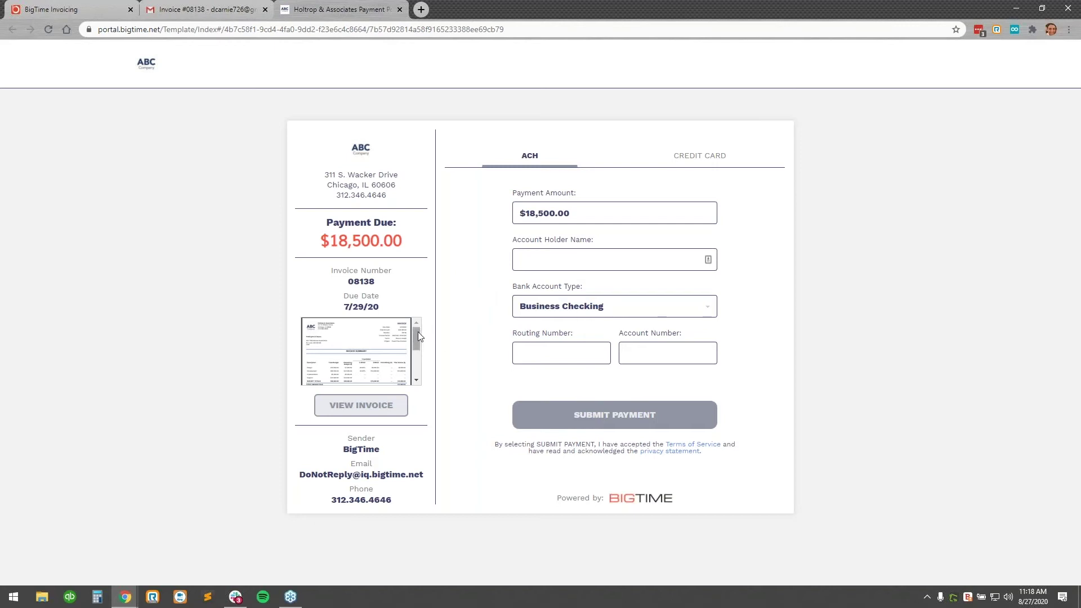
# Step: Examine the payment page's invoice preview and credit card form, then close the payment and Gmail pages to return to BigTime
pyautogui.moveTo(416, 333); pyautogui.dragTo(415, 373)
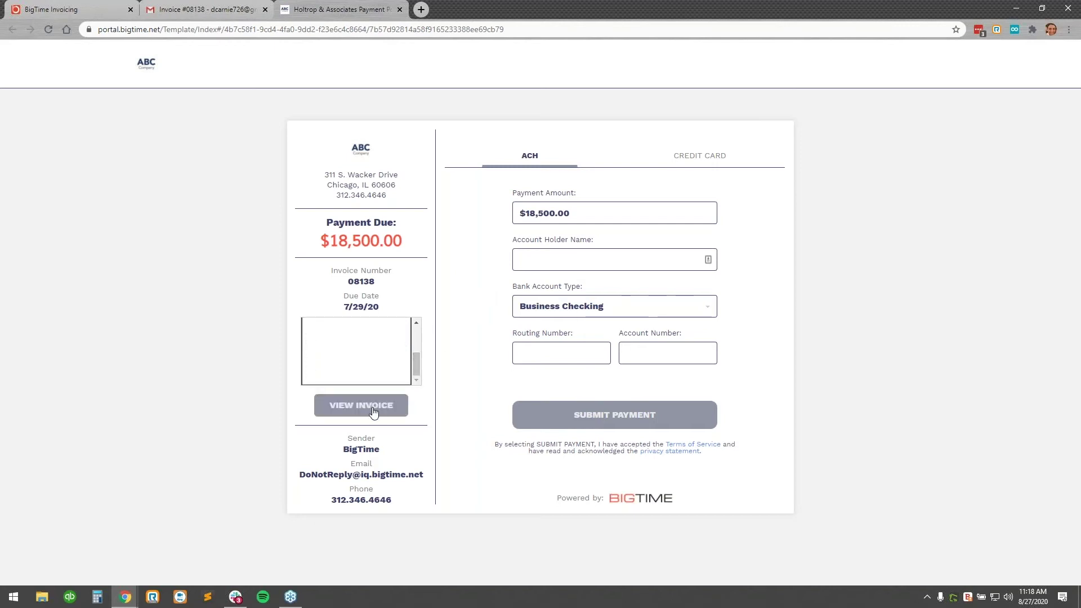
pyautogui.click(712, 161)
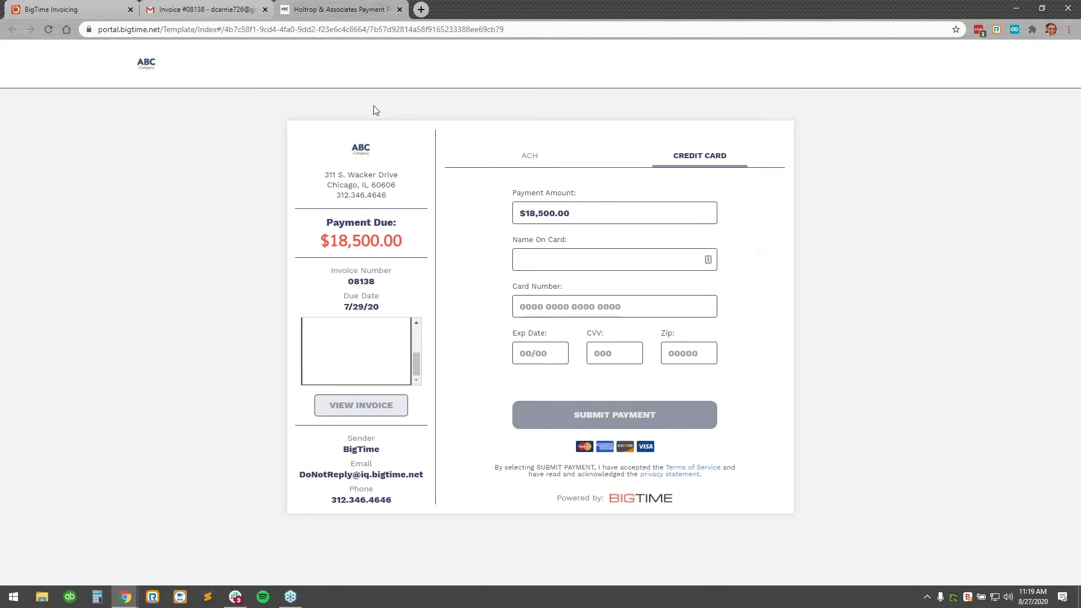
pyautogui.middleClick(319, 5)
pyautogui.hotkey('ctrl', 'w')
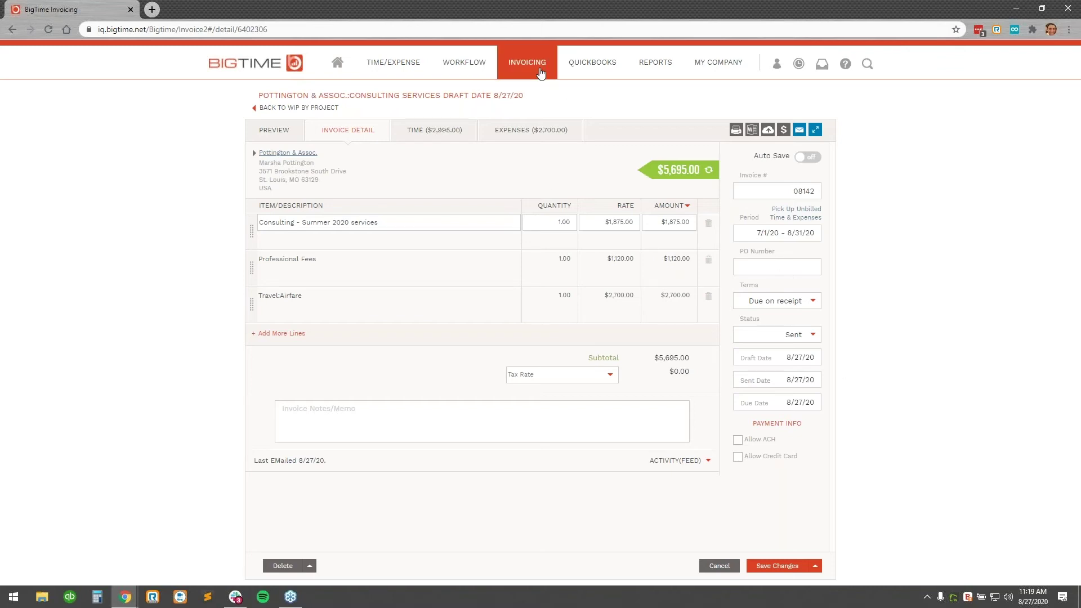
# Step: Open the invoice's QuickBooks posting details, bill it to ABC Customer and check the A/R account choices, keeping Accounts Receivable
pyautogui.click(767, 134)
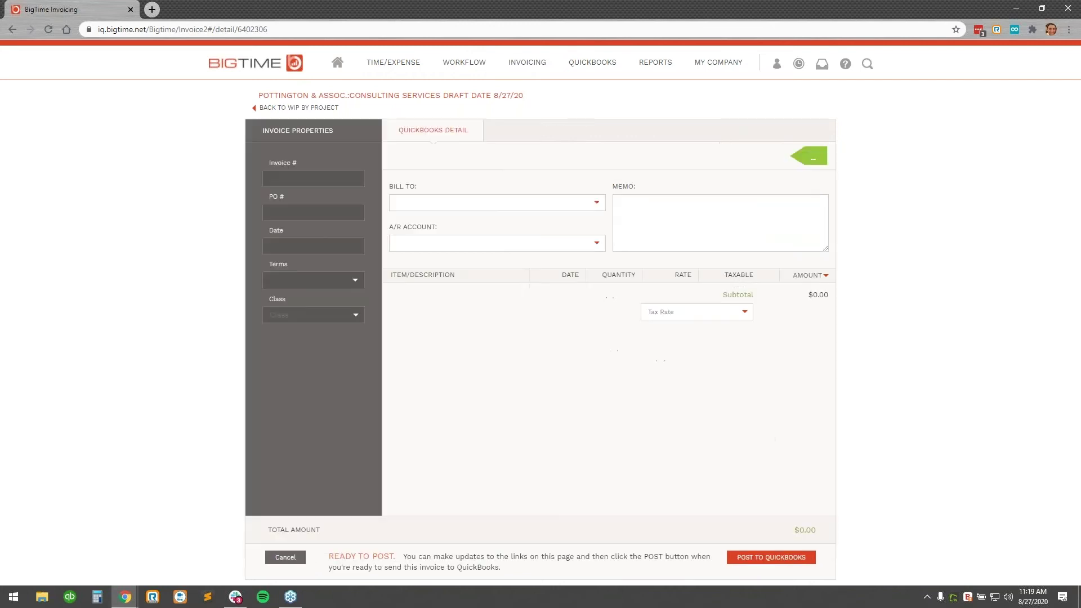
pyautogui.click(502, 212)
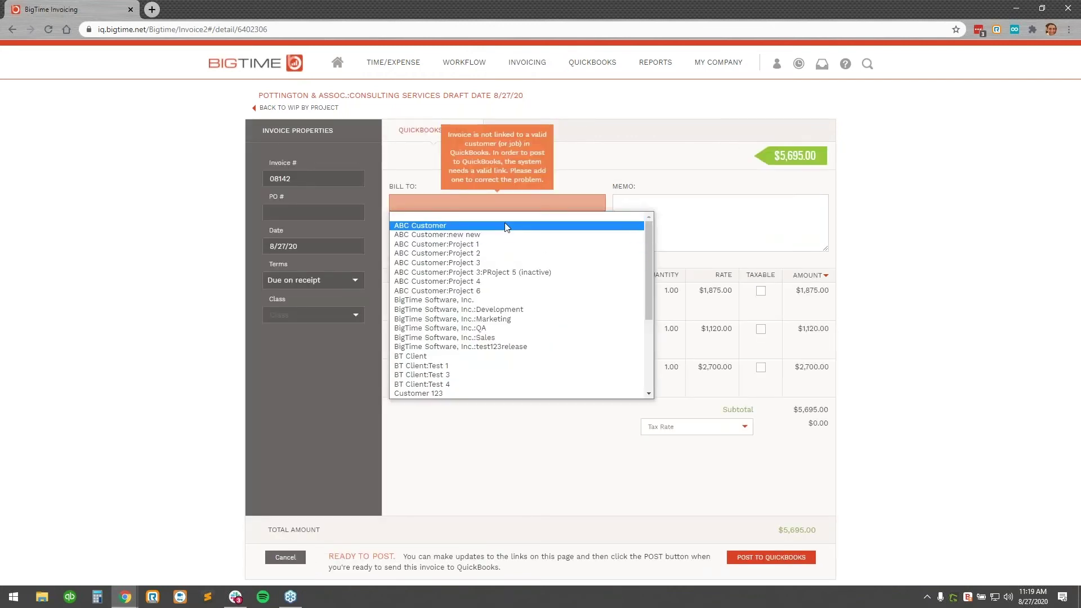
pyautogui.click(506, 226)
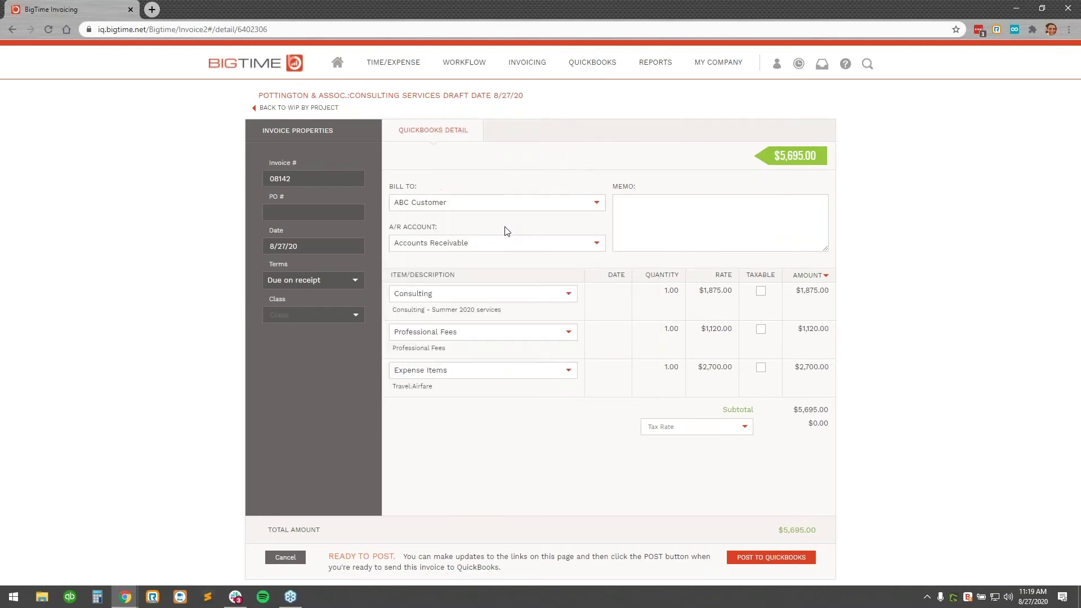
pyautogui.click(545, 246)
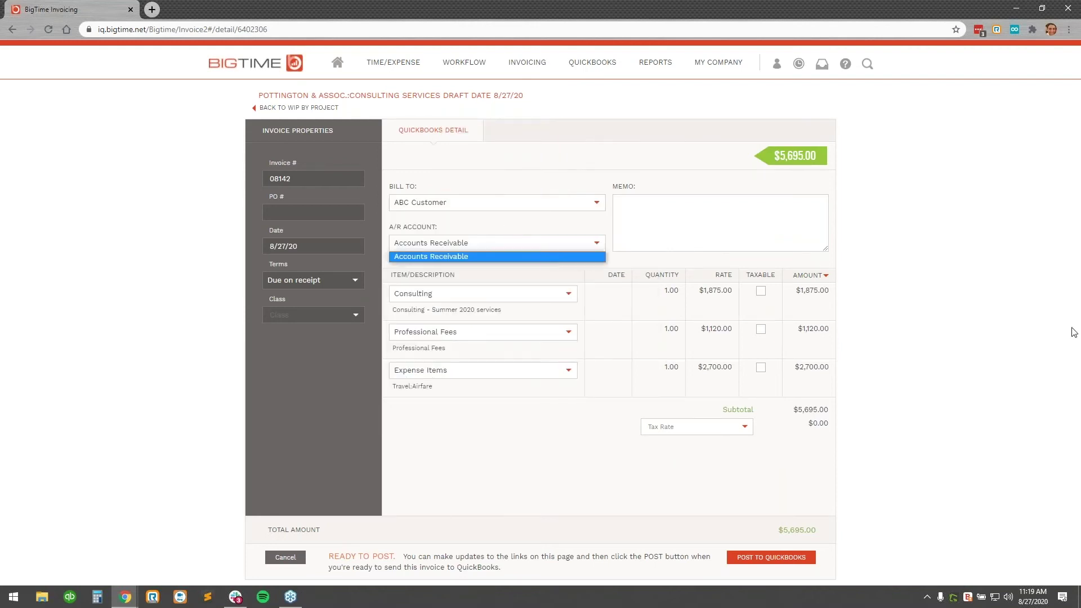
pyautogui.click(983, 332)
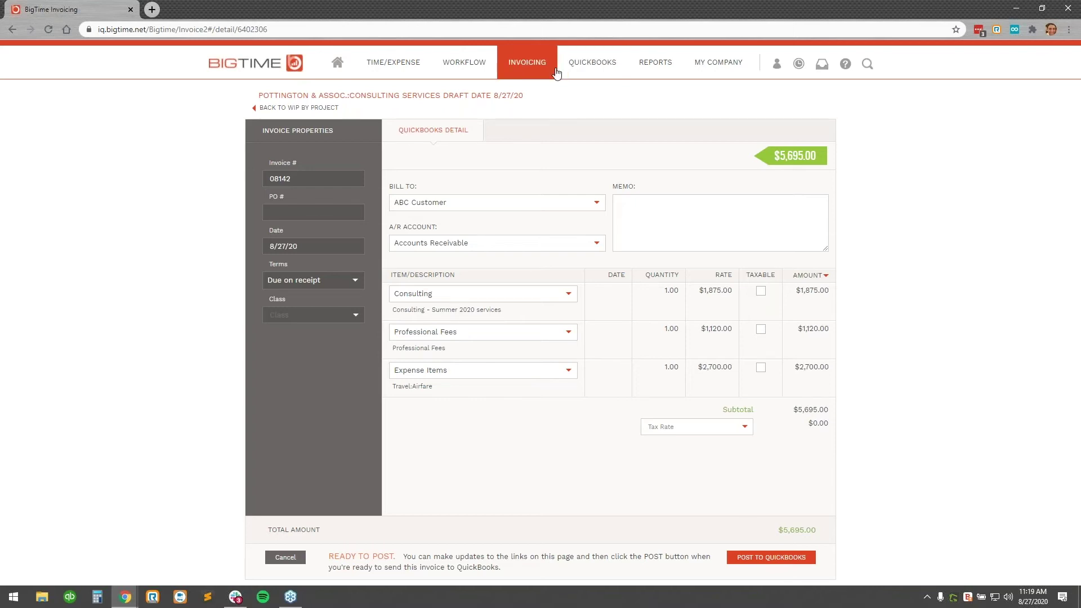
# Step: Go to the invoicing overview and open the work-in-progress list by project
pyautogui.moveTo(555, 72)
pyautogui.click(557, 102)
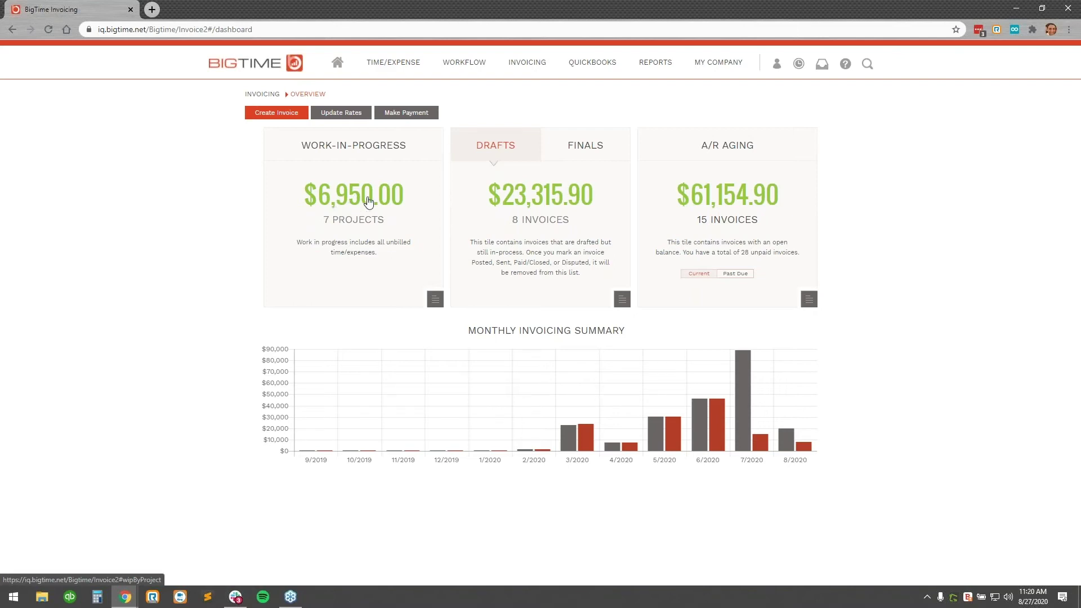
pyautogui.click(371, 202)
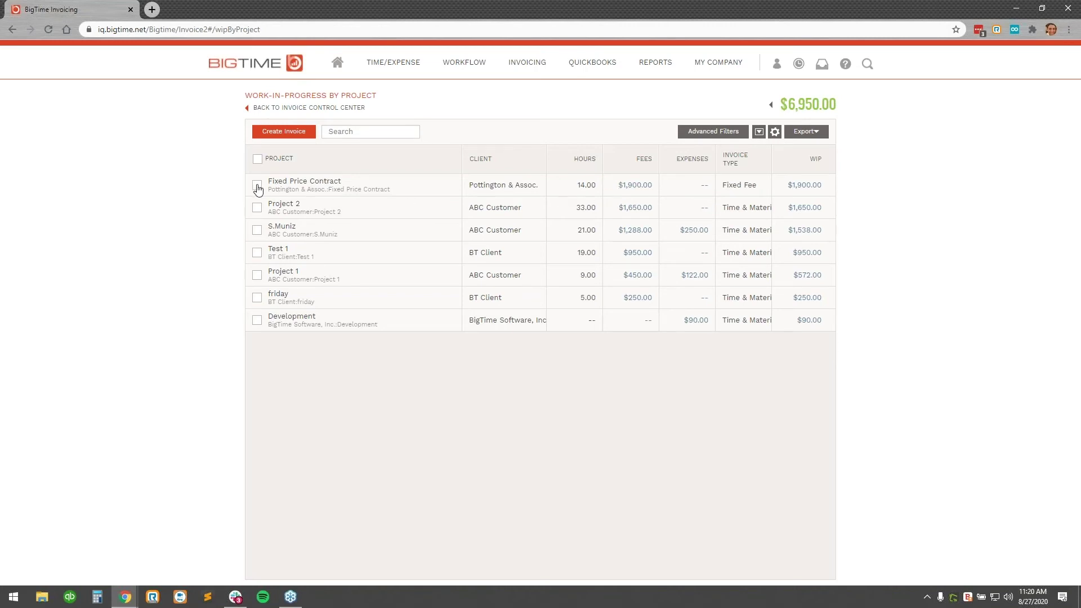
# Step: Start a Fixed Fee invoice for the Pottington & Assoc. Fixed Price Contract project and proceed to its finalization
pyautogui.click(290, 137)
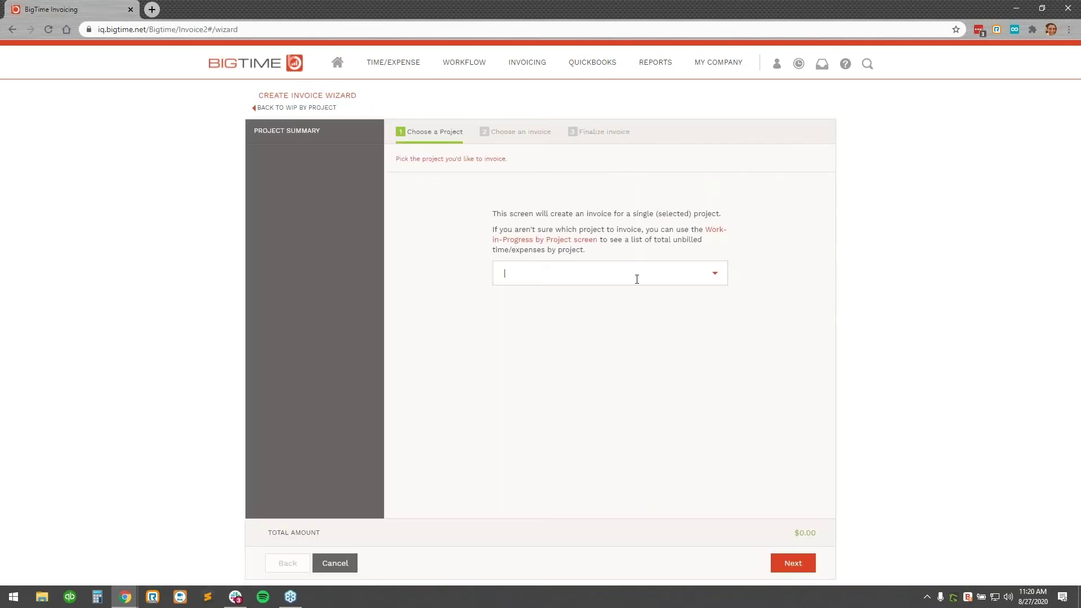
pyautogui.write('pottington')
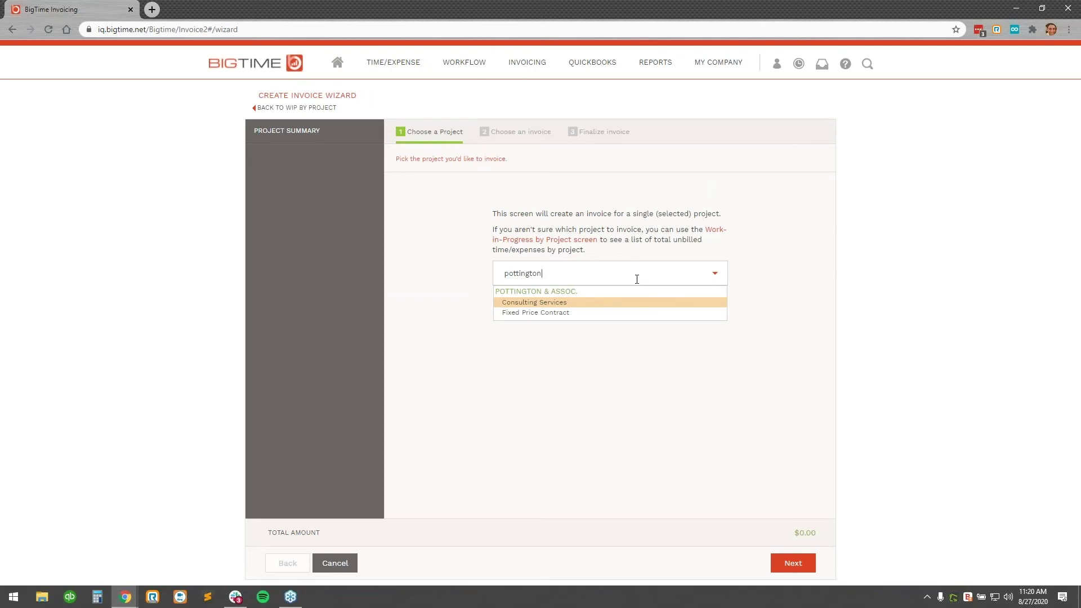
pyautogui.click(563, 314)
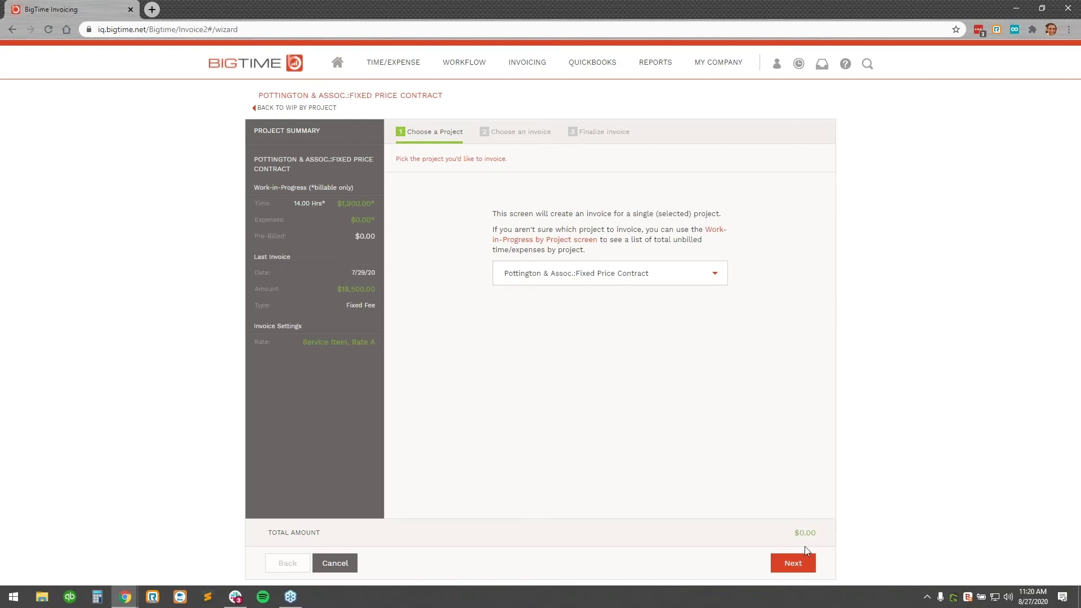
pyautogui.click(793, 563)
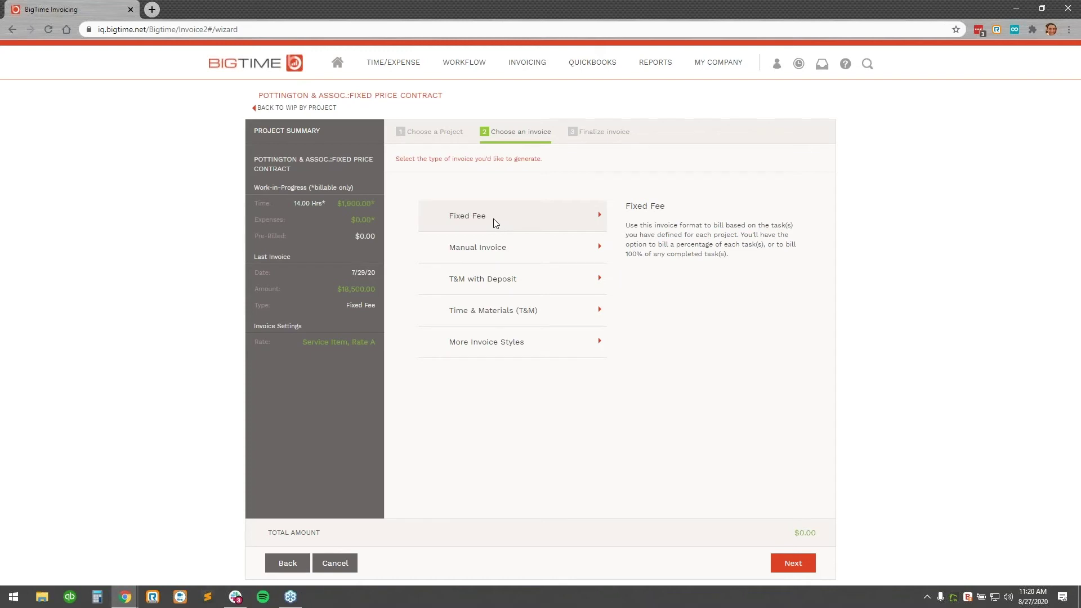
pyautogui.click(800, 566)
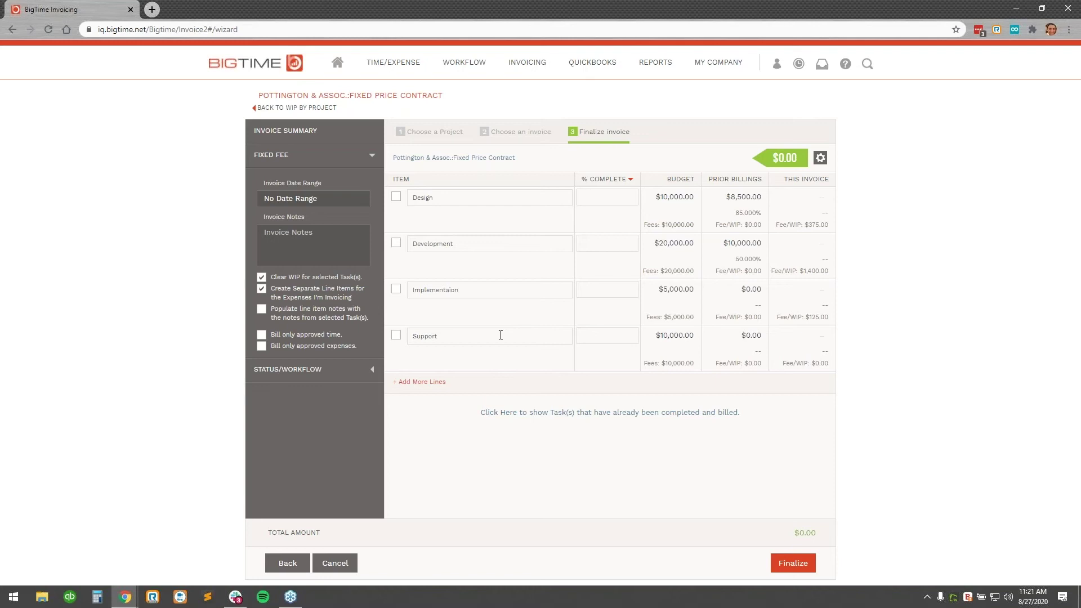
# Step: Examine each task's budget, prior billings and work-in-progress fees for this fixed fee invoice
pyautogui.moveTo(664, 197); pyautogui.dragTo(685, 205)
pyautogui.moveTo(659, 243); pyautogui.dragTo(692, 243)
pyautogui.moveTo(666, 292); pyautogui.dragTo(700, 292)
pyautogui.click(680, 337)
pyautogui.moveTo(778, 223); pyautogui.dragTo(850, 228)
pyautogui.click(852, 230)
pyautogui.doubleClick(814, 363)
pyautogui.click(912, 321)
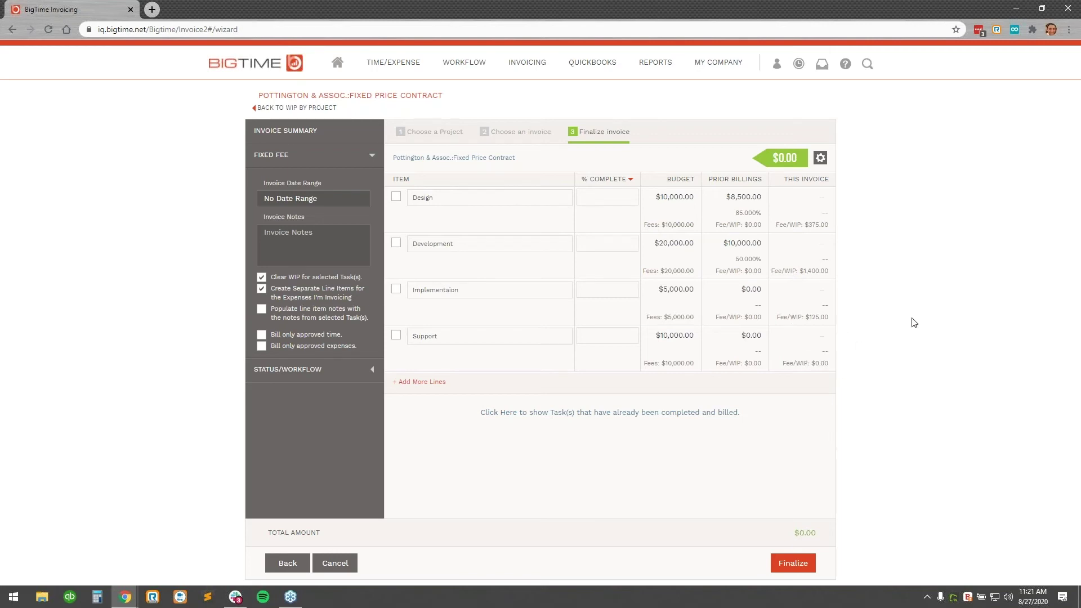
# Step: Include the Design, Development and Implementation tasks in the invoice
pyautogui.click(396, 196)
pyautogui.click(396, 244)
pyautogui.click(397, 290)
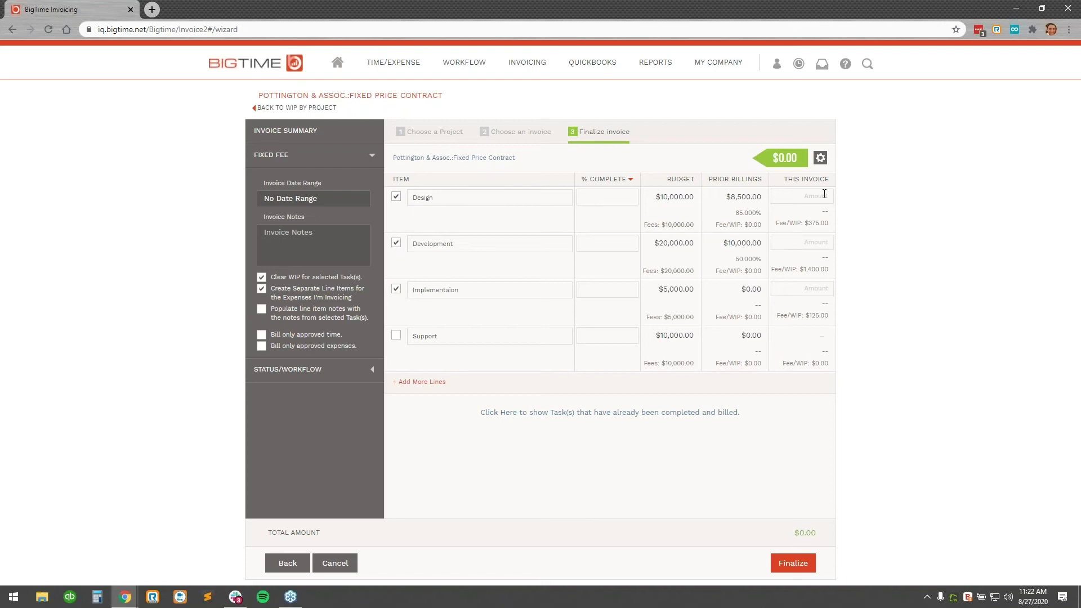
# Step: Set the Design task's amount on this invoice to $375
pyautogui.click(631, 179)
pyautogui.click(805, 200)
pyautogui.write('375')
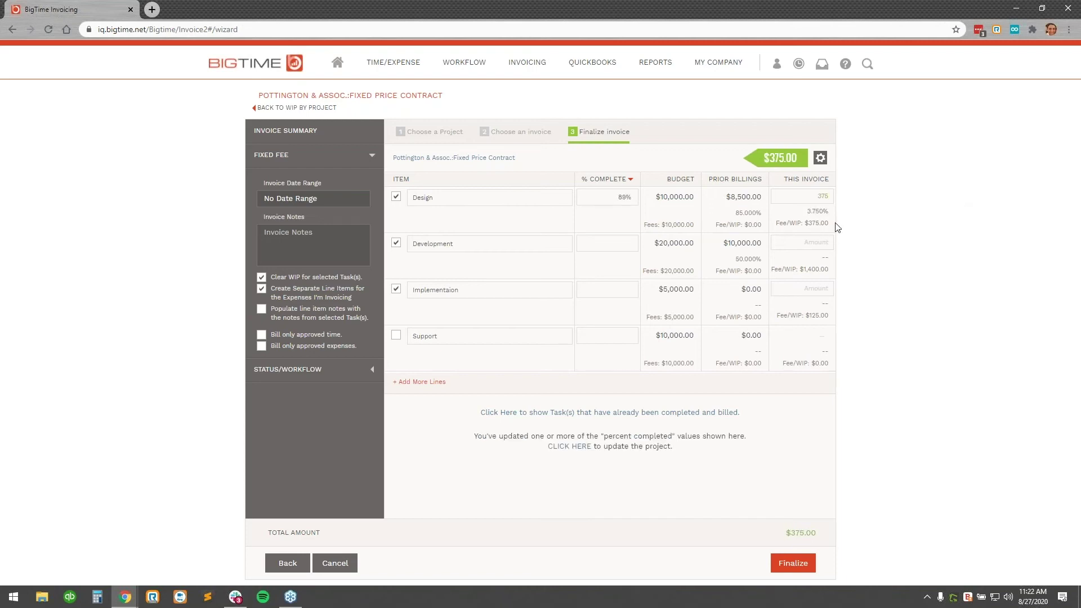
# Step: Set the Design task's percent complete to 100%
pyautogui.click(616, 198)
pyautogui.write('100')
pyautogui.click(879, 216)
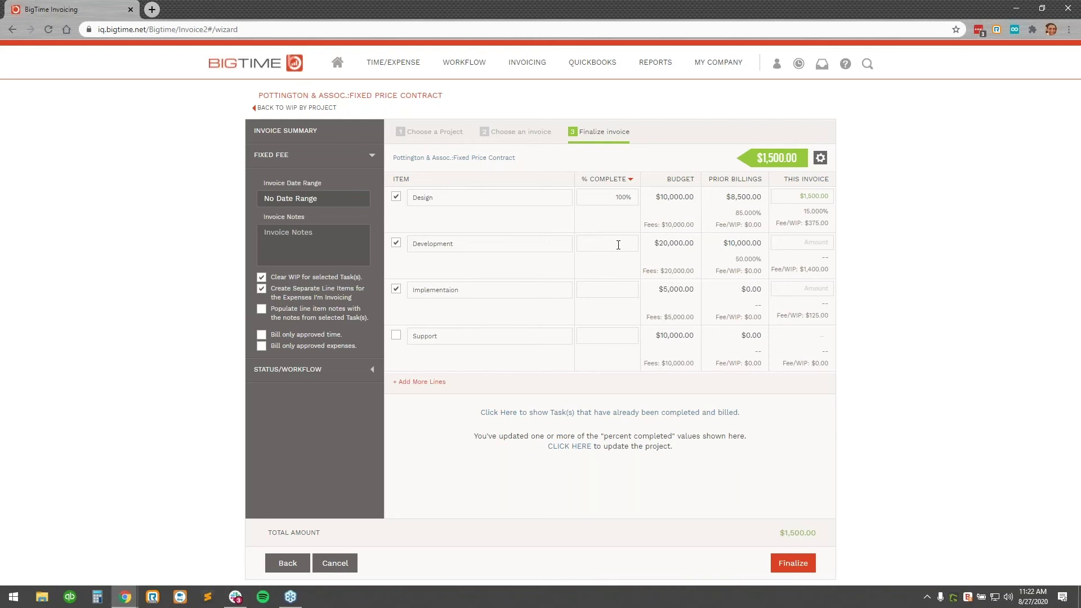
# Step: Bill the Development task for its $1,400.00 work in progress and set Implementation to 20% complete
pyautogui.click(804, 245)
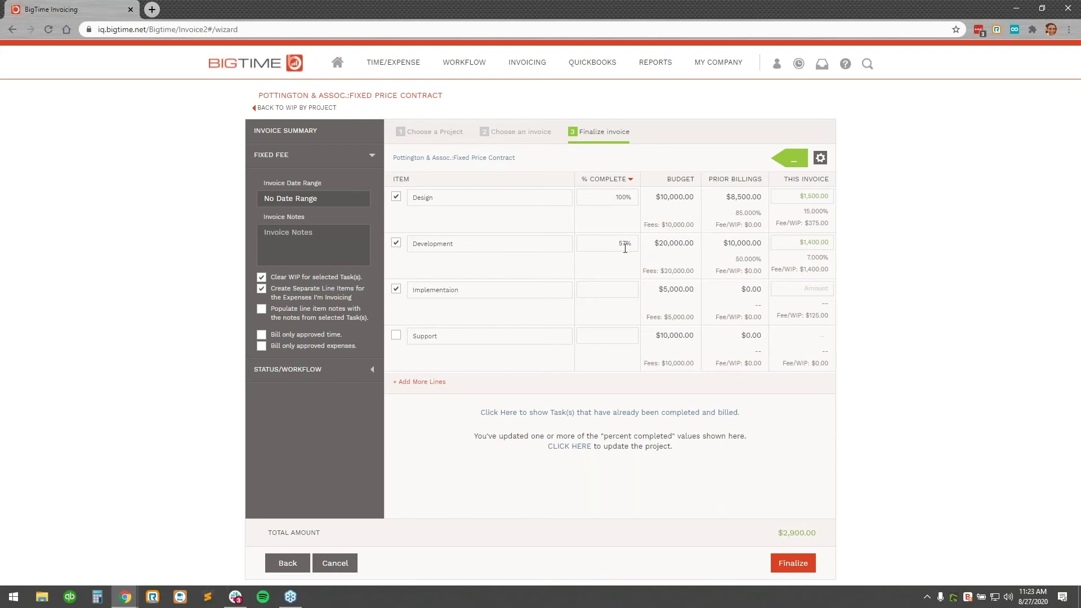
pyautogui.click(635, 289)
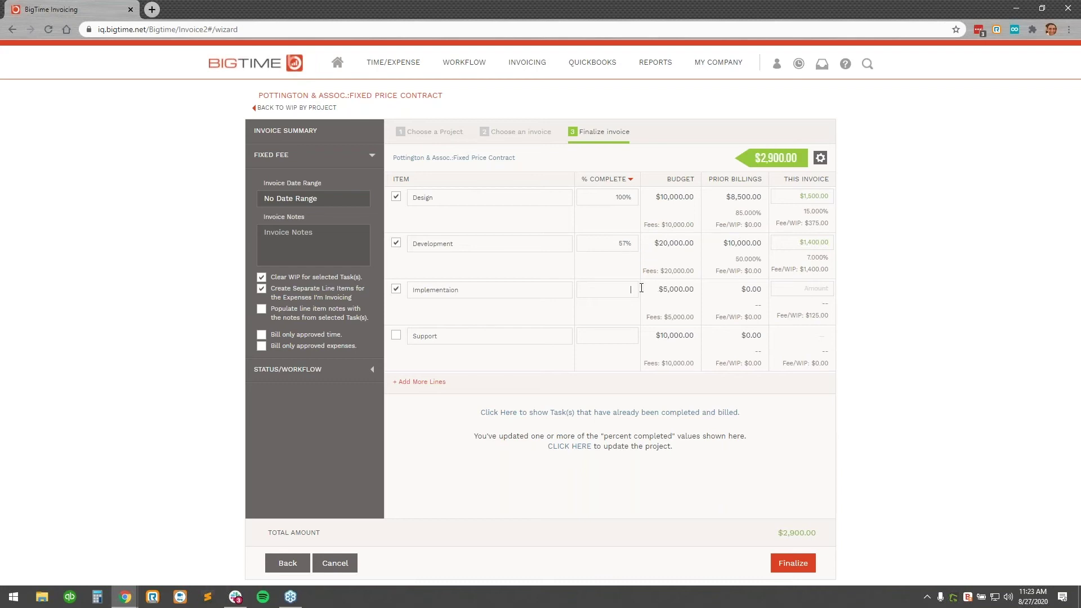
pyautogui.write('20')
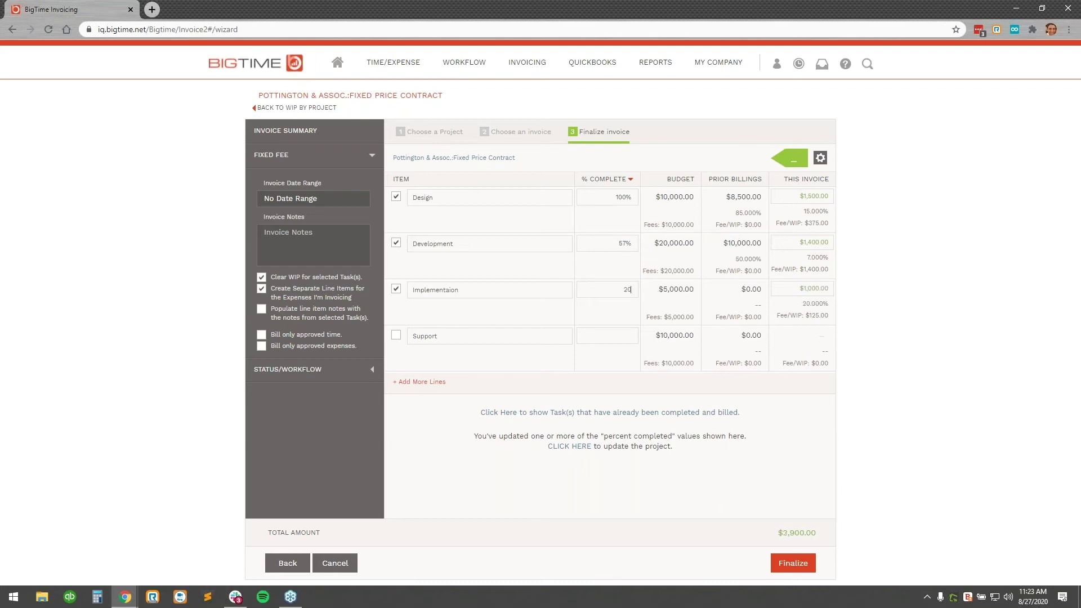
pyautogui.click(884, 287)
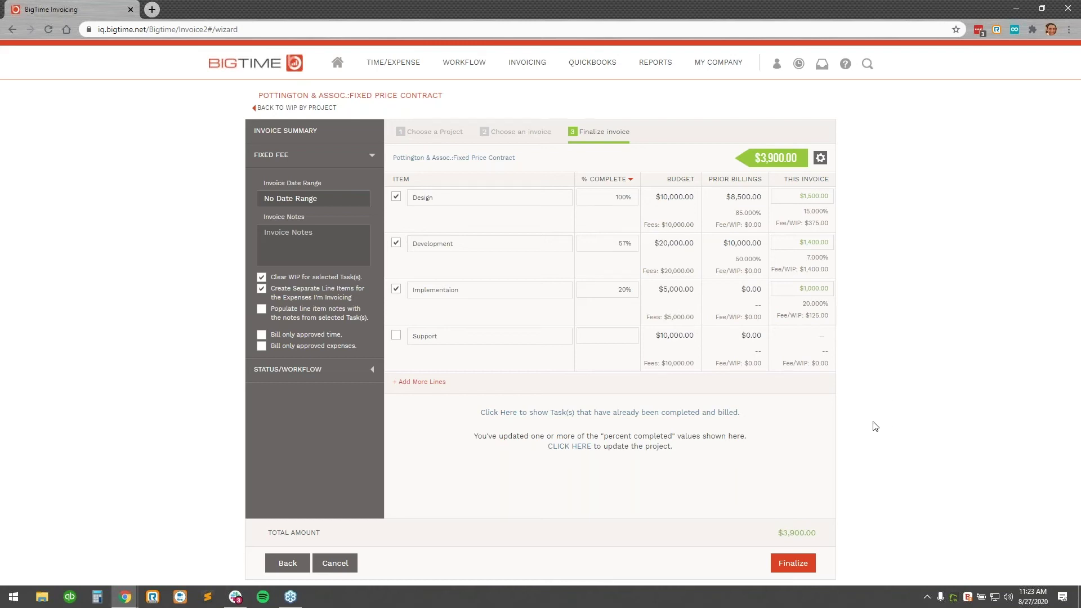
# Step: Set the invoice date range to 7/1/20 - 8/31/20 and finalize the fixed fee invoice
pyautogui.click(312, 197)
pyautogui.click(276, 262)
pyautogui.click(324, 299)
pyautogui.click(413, 376)
pyautogui.click(471, 401)
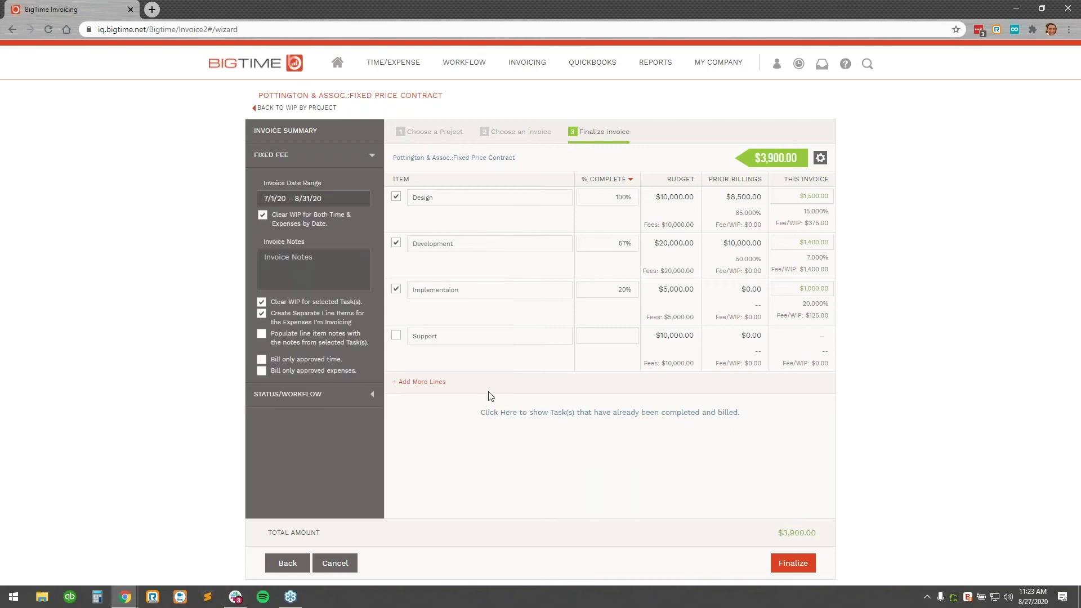
pyautogui.click(799, 565)
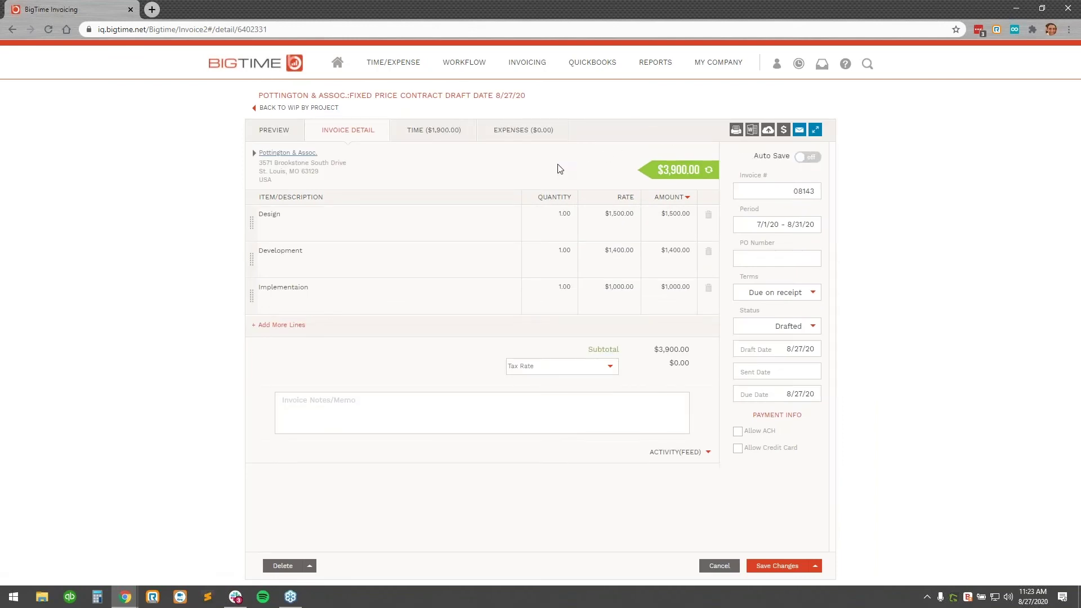
# Step: Open the draft invoice's Progress Bill preview and expand it to full-screen view
pyautogui.click(322, 224)
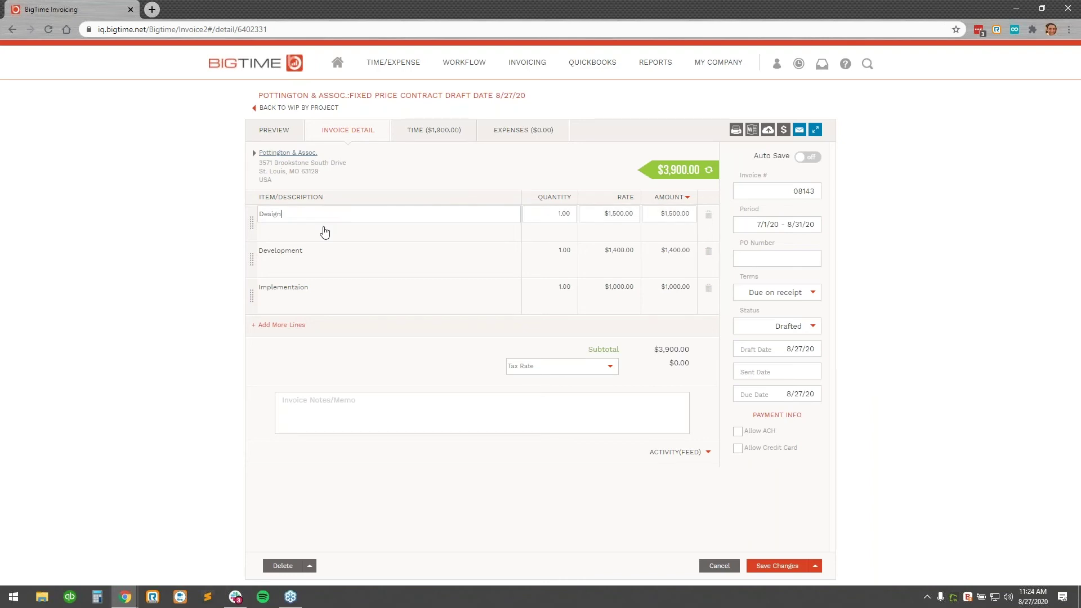
pyautogui.click(482, 169)
pyautogui.click(274, 133)
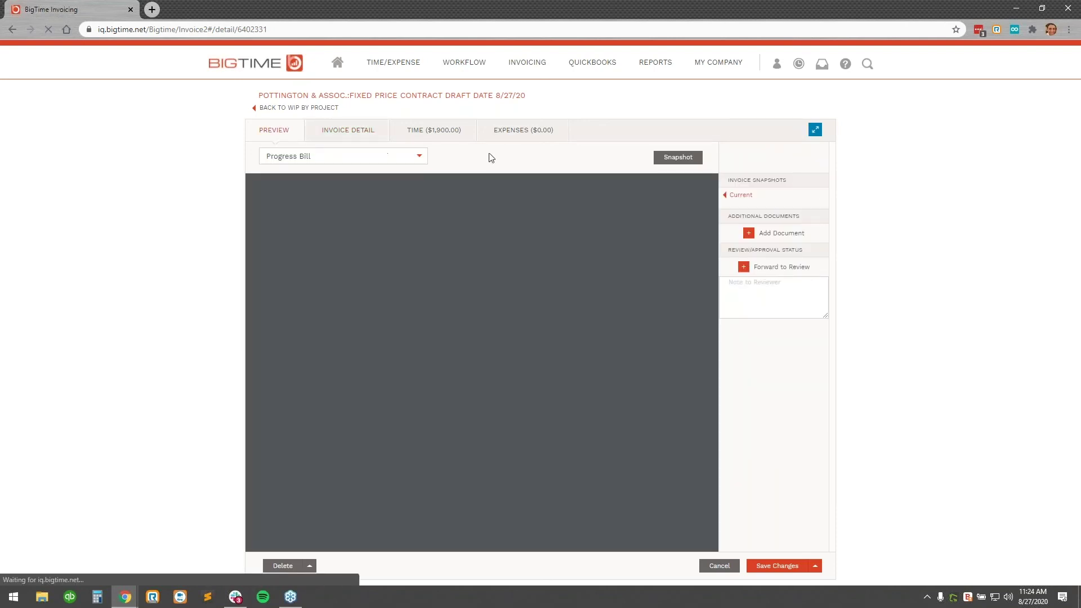
pyautogui.click(816, 131)
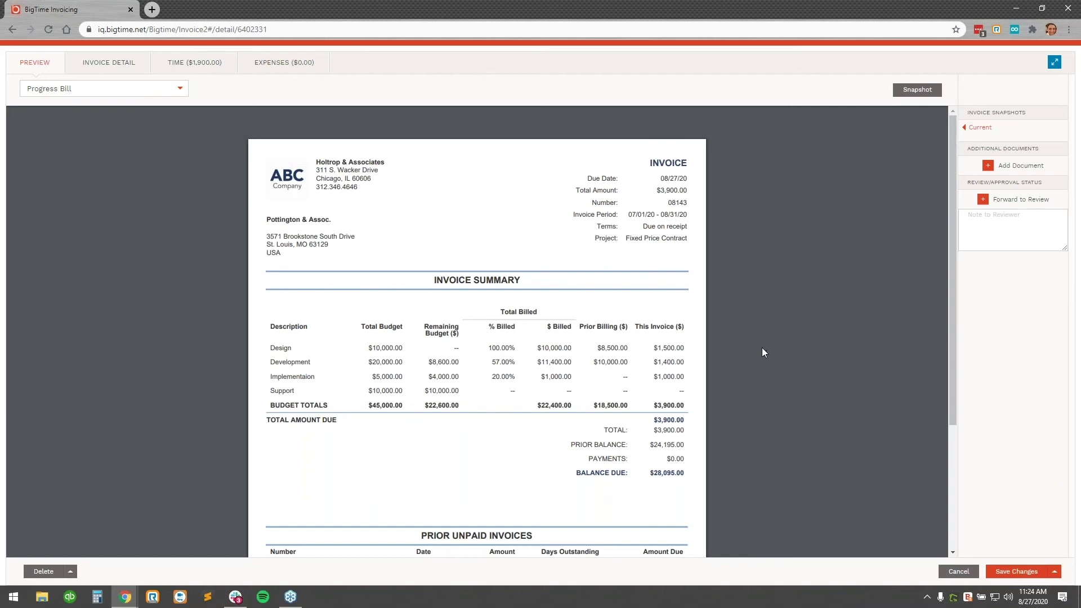
# Step: Examine the previewed invoice's budget summary, prior balance, balance due and prior unpaid invoices
pyautogui.scroll(-1, 761, 361)
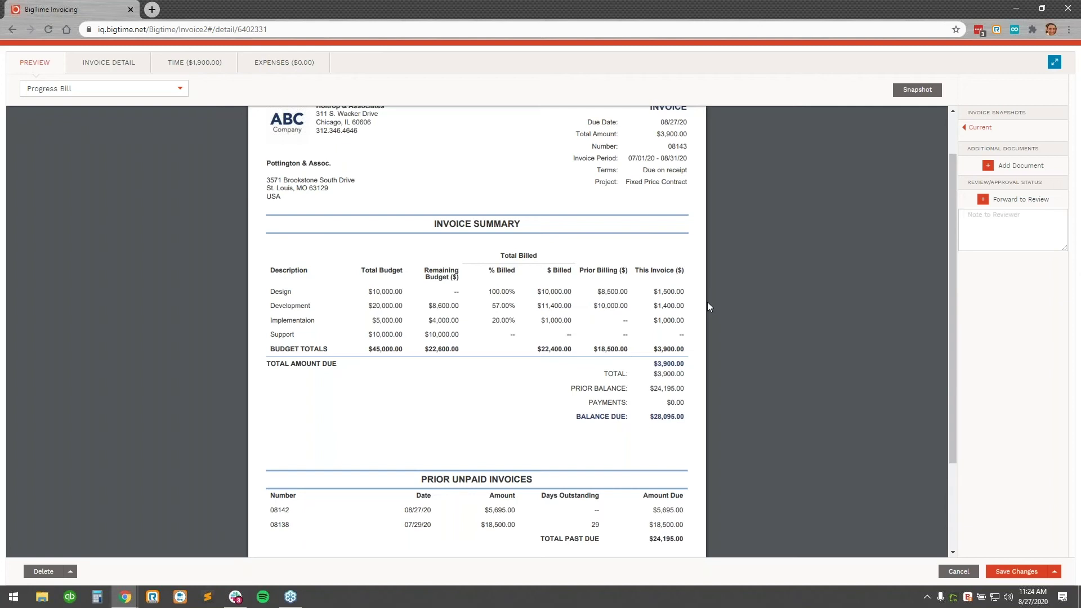
pyautogui.moveTo(651, 389); pyautogui.dragTo(686, 388)
pyautogui.click(743, 359)
pyautogui.moveTo(653, 417); pyautogui.dragTo(726, 399)
pyautogui.click(730, 338)
pyautogui.scroll(-2, 729, 347)
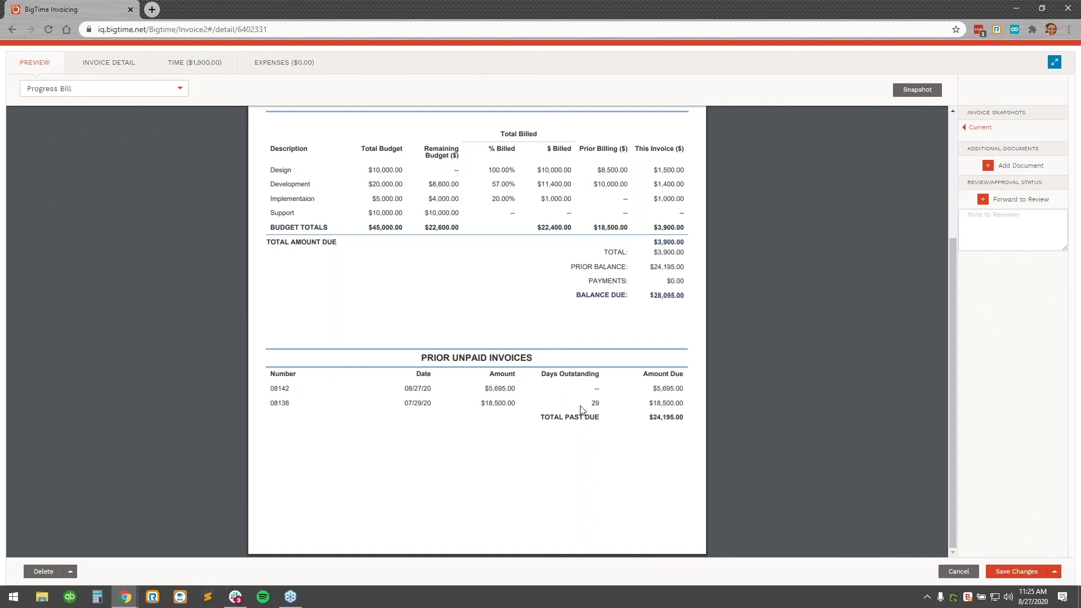
pyautogui.scroll(1, 748, 433)
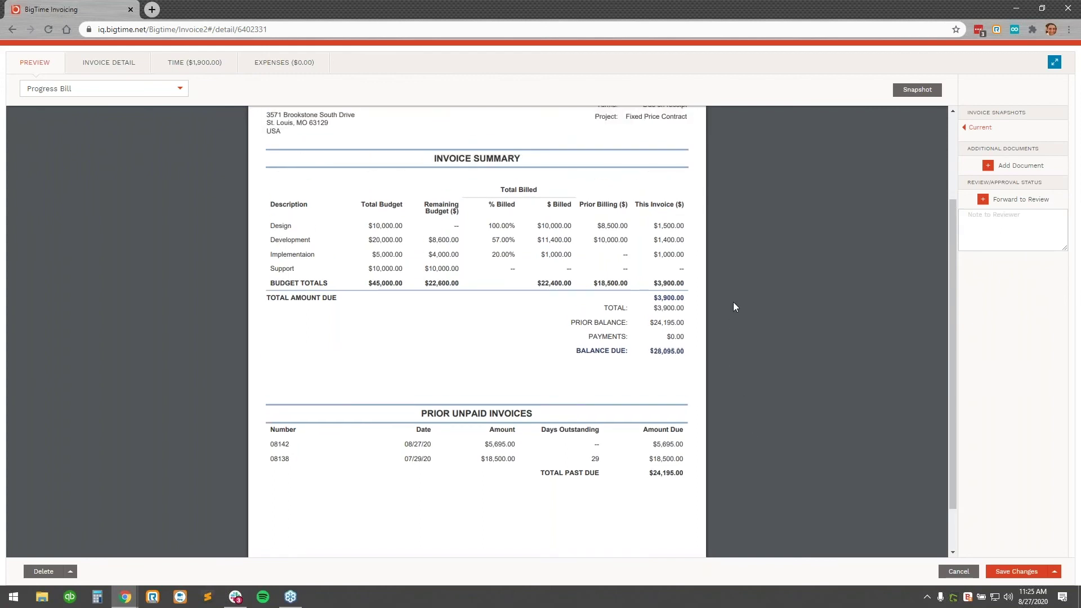
pyautogui.scroll(-1, 733, 322)
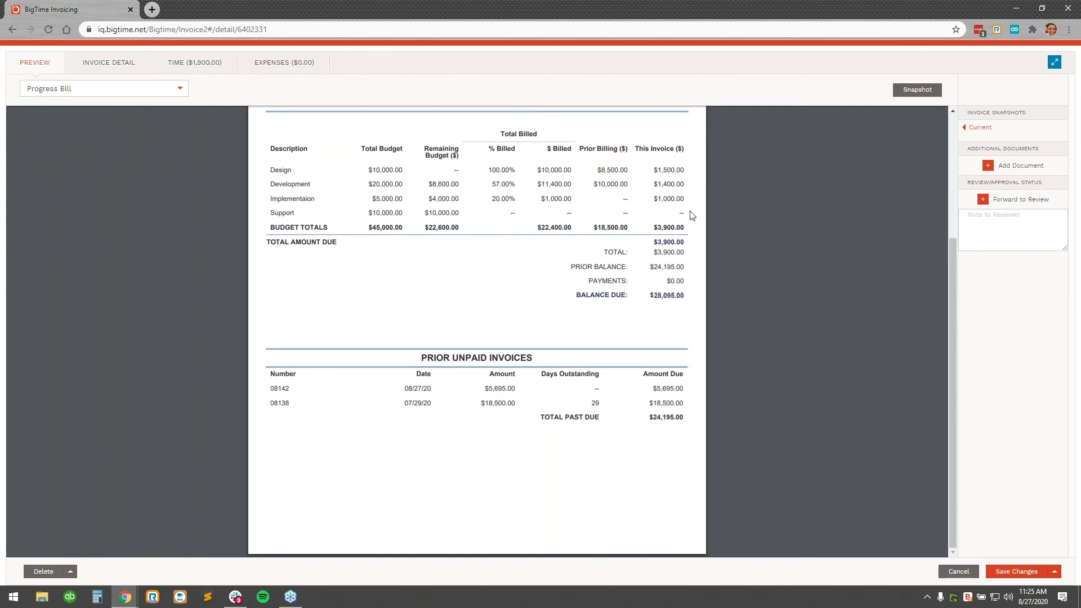
pyautogui.moveTo(768, 307)
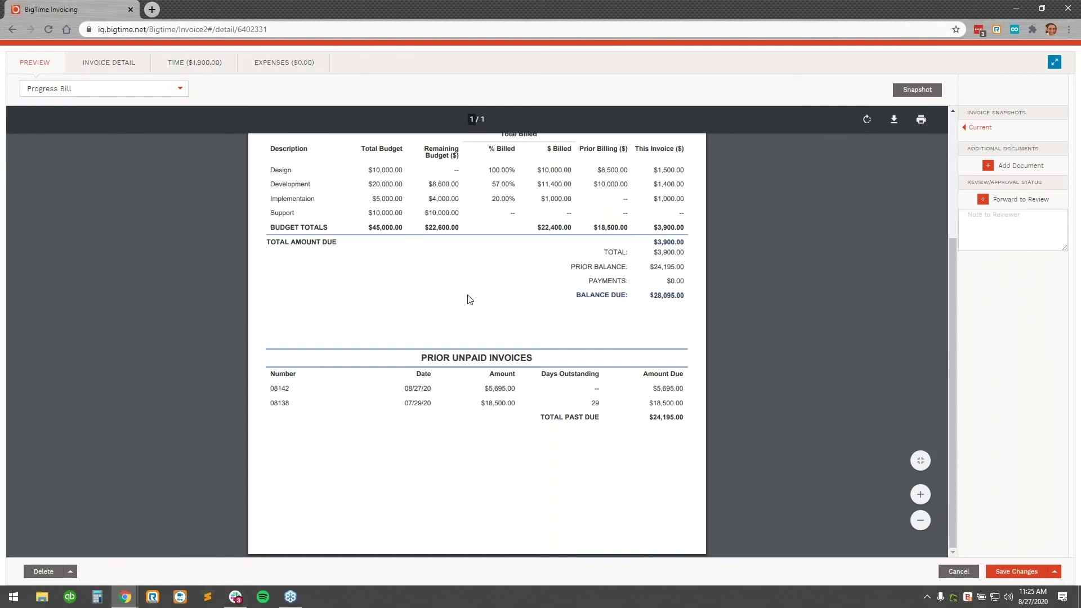
pyautogui.scroll(2, 483, 306)
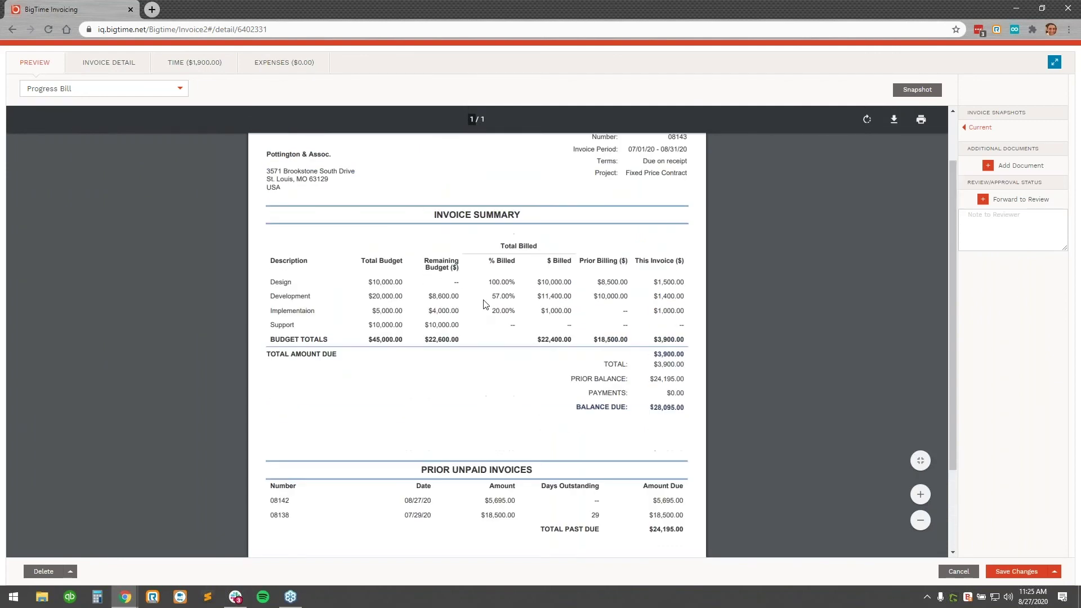
pyautogui.scroll(1, 495, 228)
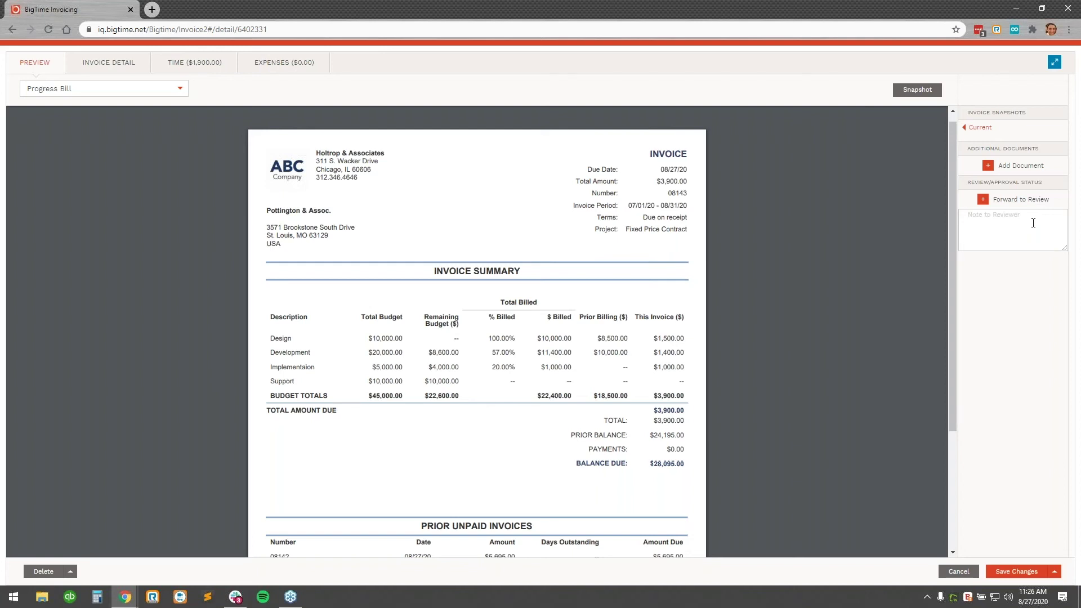
# Step: Enter the reviewer note "Hey, take a look at line 3", exit full-screen view and return to the invoice detail
pyautogui.write('Hey, take a look at line 3')
pyautogui.click(1055, 62)
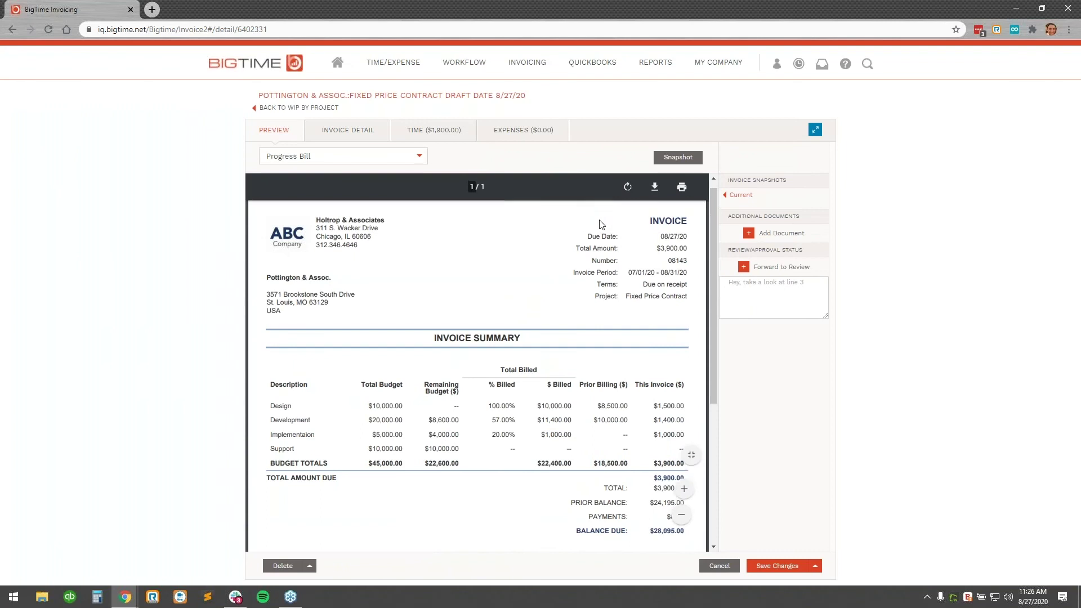
pyautogui.click(349, 131)
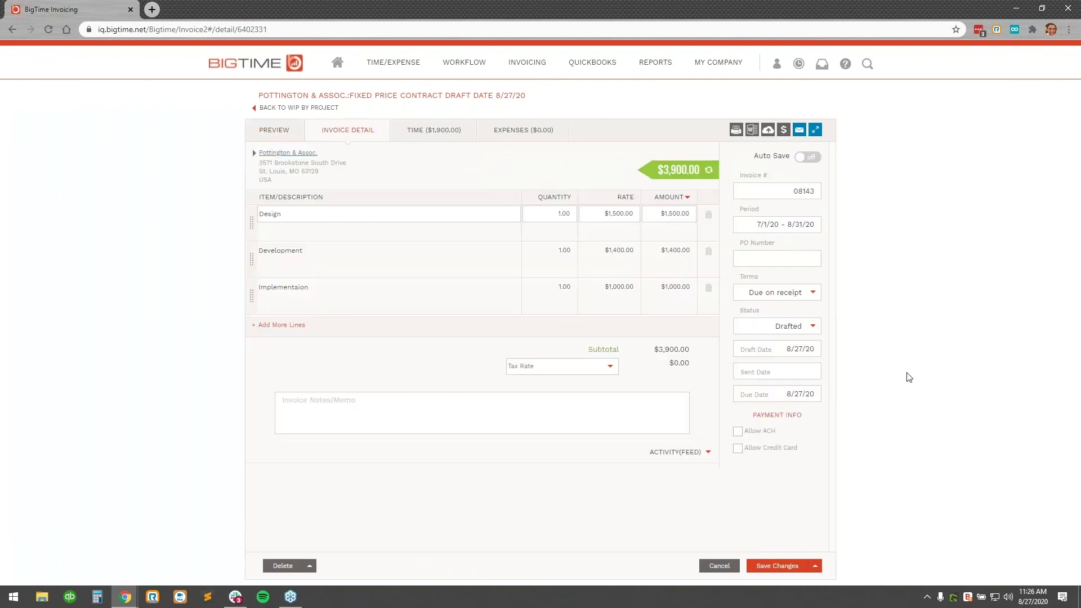
# Step: Allow ACH and credit card payments on the invoice and save the changes
pyautogui.click(749, 433)
pyautogui.click(743, 448)
pyautogui.click(782, 566)
# Step: Open the payment styles in the invoice configuration and set the payment page's template style to Classic
pyautogui.moveTo(522, 68)
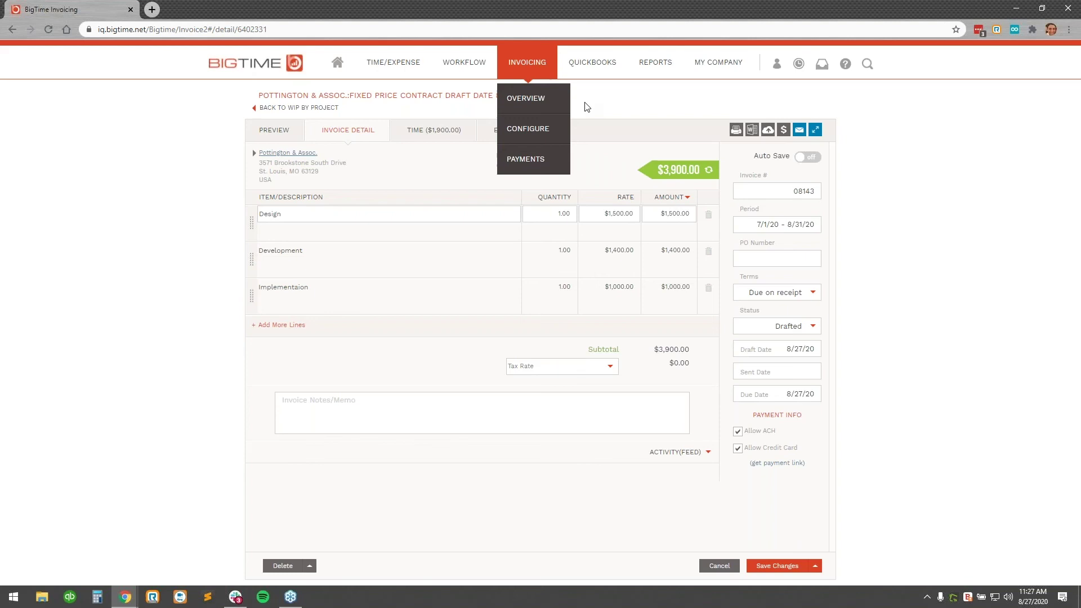
pyautogui.click(549, 134)
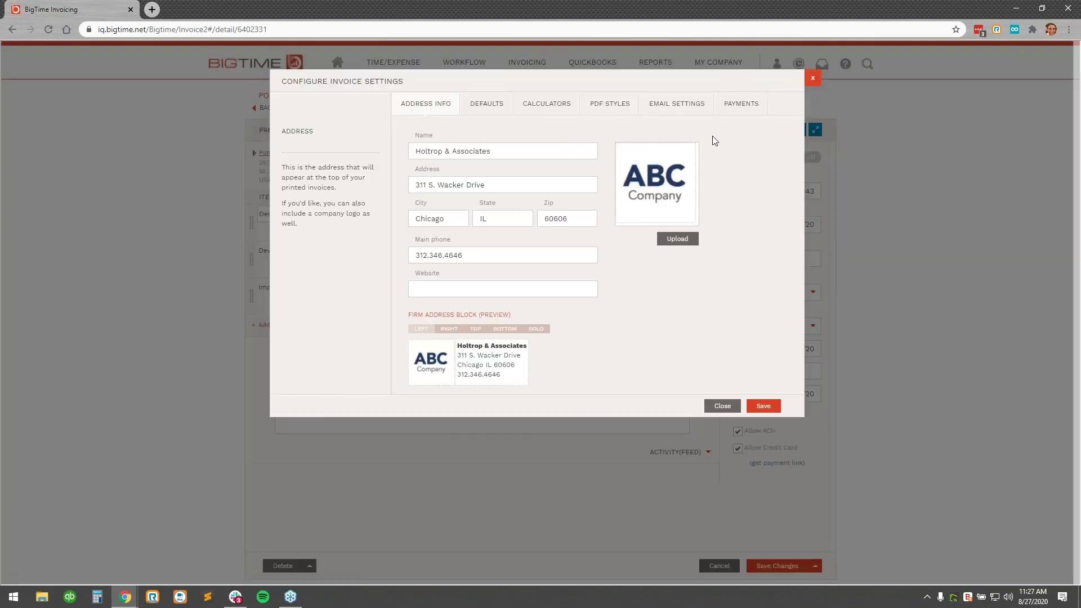
pyautogui.click(755, 114)
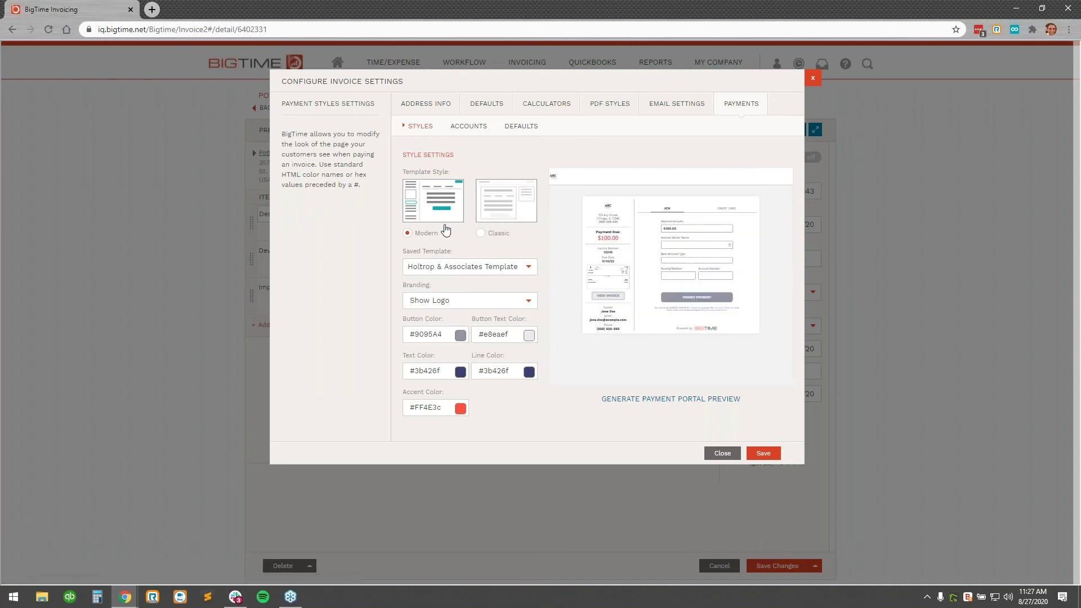
pyautogui.click(480, 237)
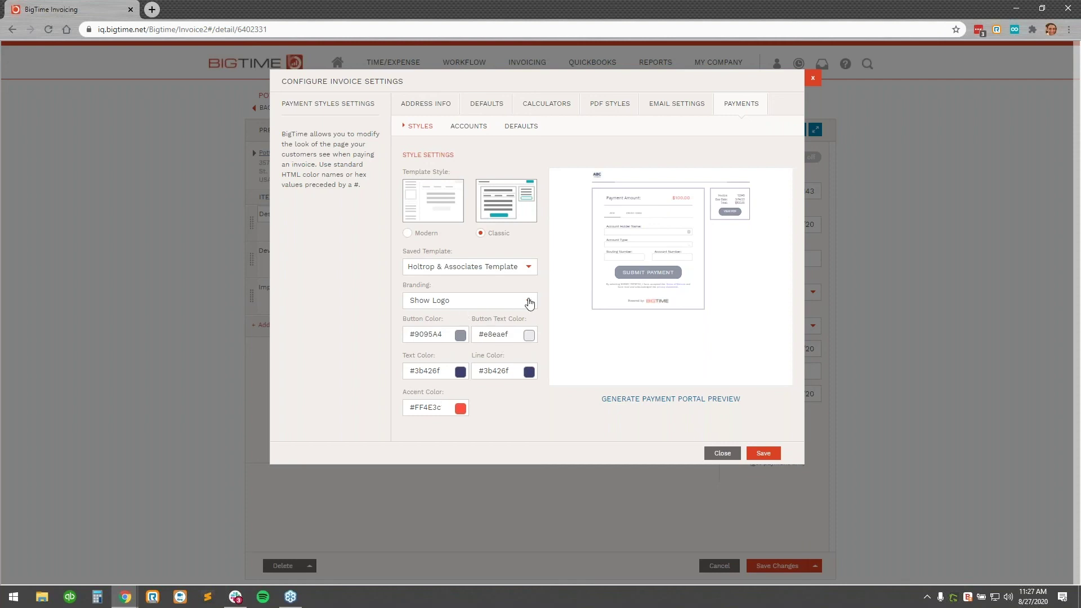
# Step: Check the saved payment page templates, the QuickBooks accounts used for payments and the default payment methods
pyautogui.click(528, 267)
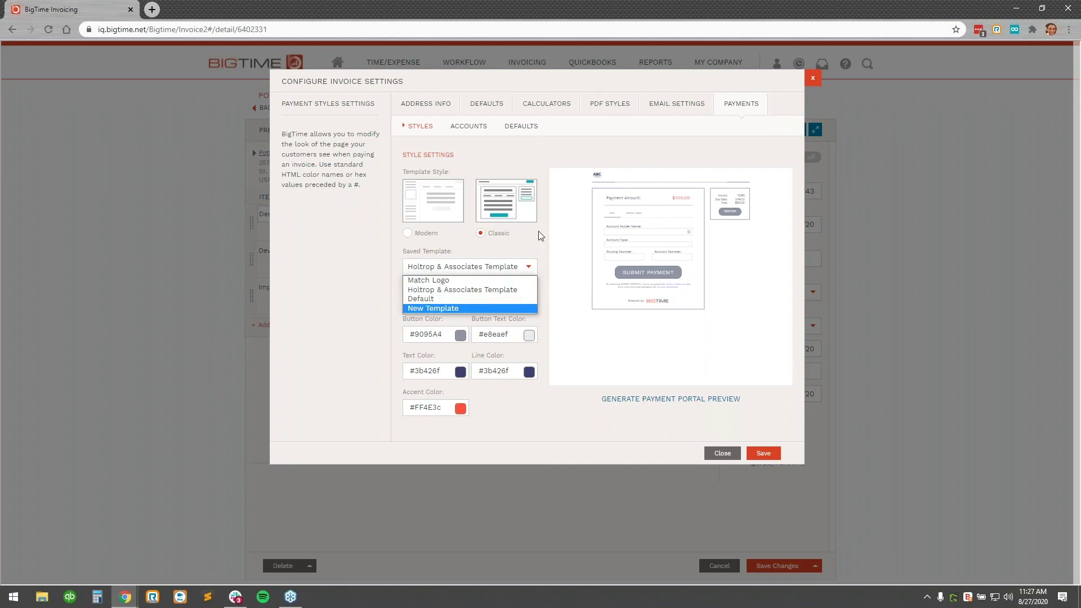
pyautogui.click(541, 260)
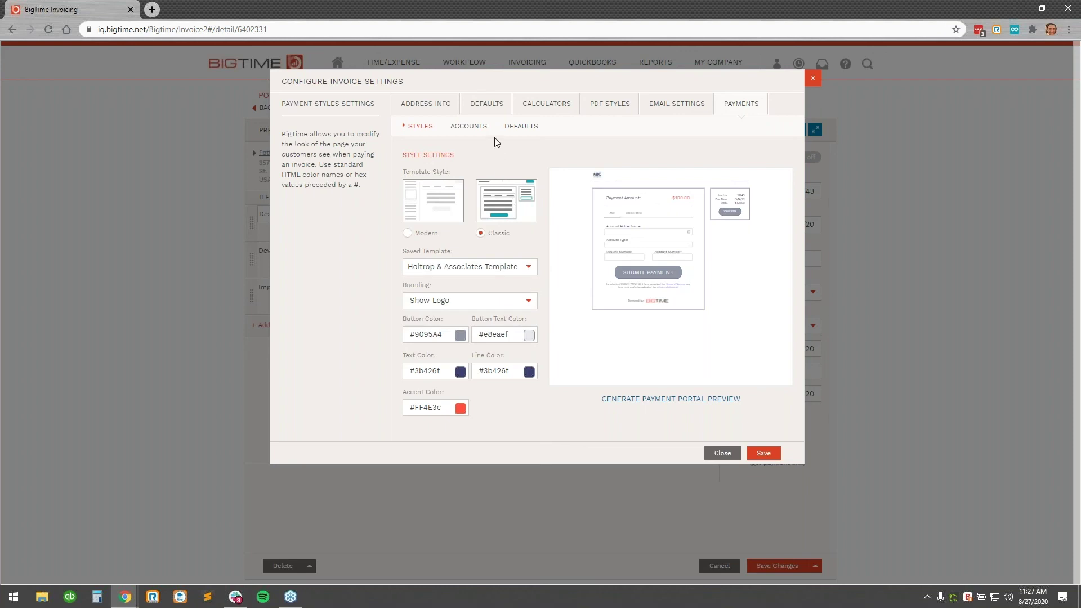
pyautogui.click(482, 128)
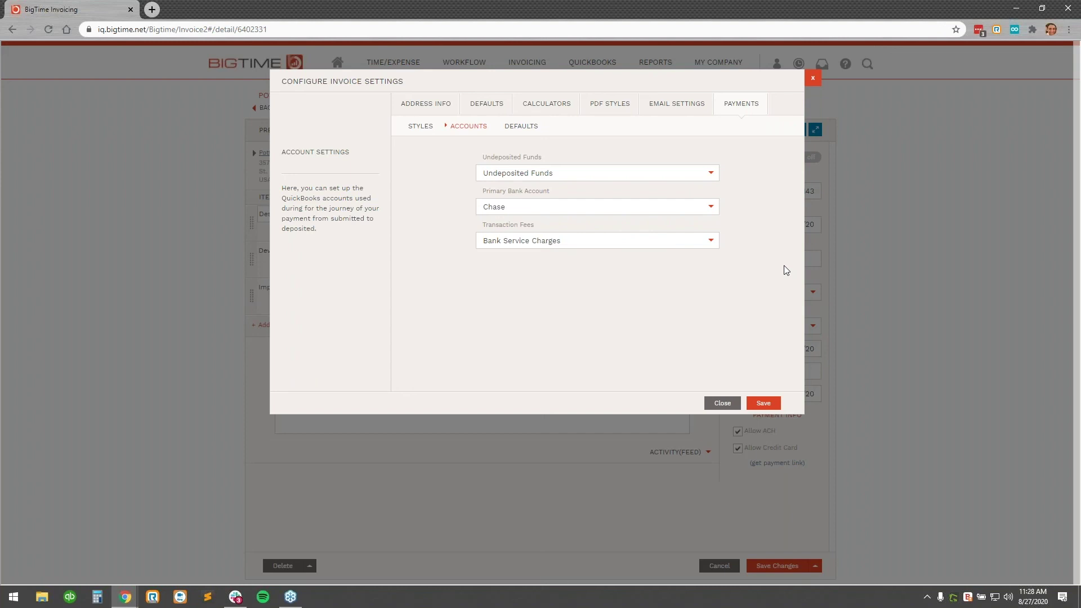
pyautogui.click(522, 125)
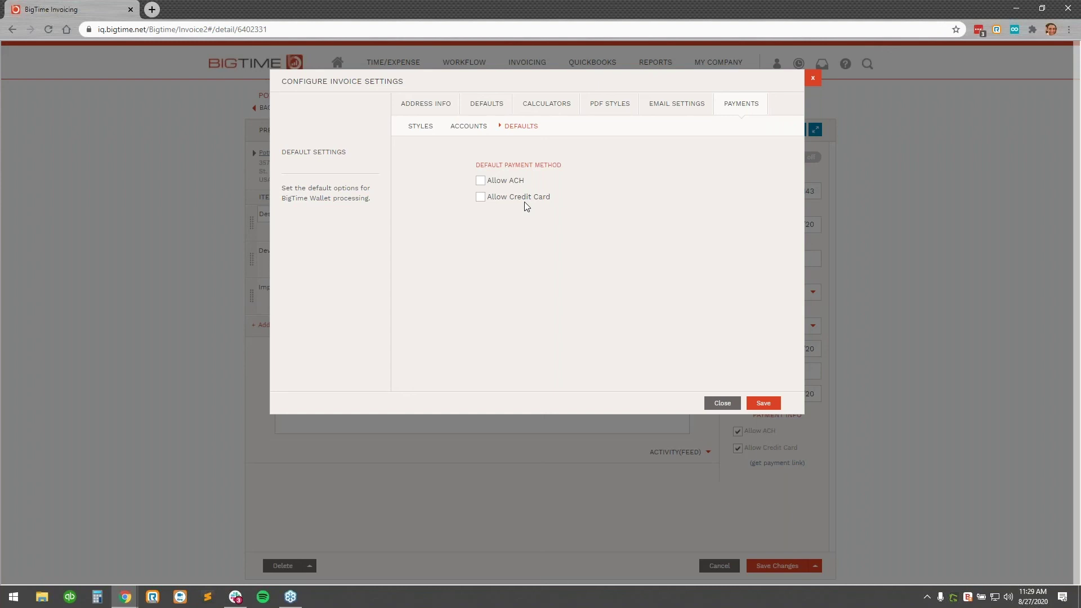
# Step: Recheck the QuickBooks payment accounts and the payment page styles, and close the invoice settings without saving
pyautogui.click(476, 131)
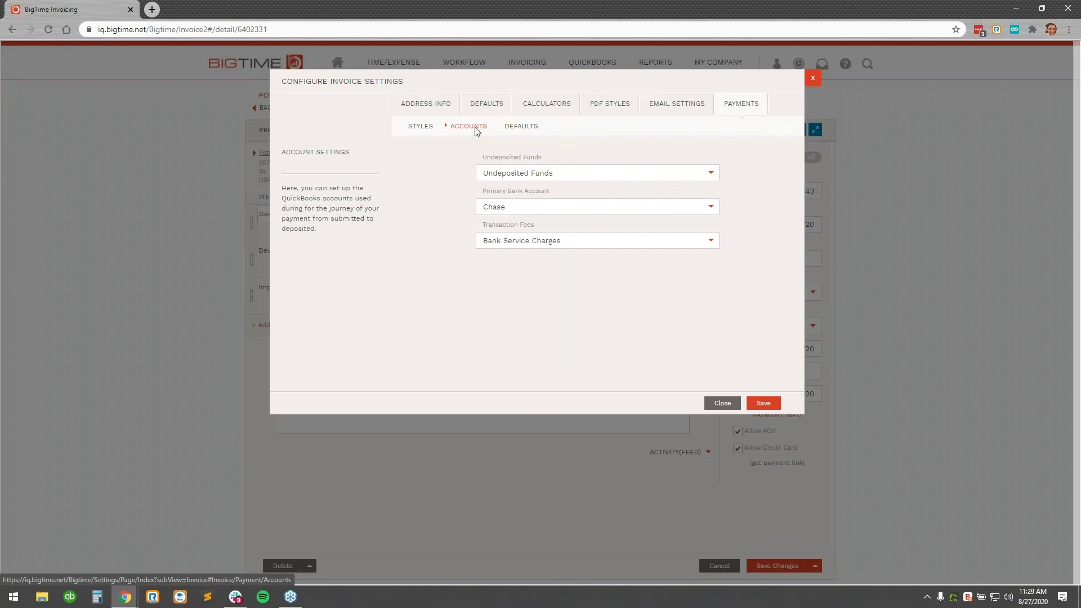
pyautogui.click(420, 131)
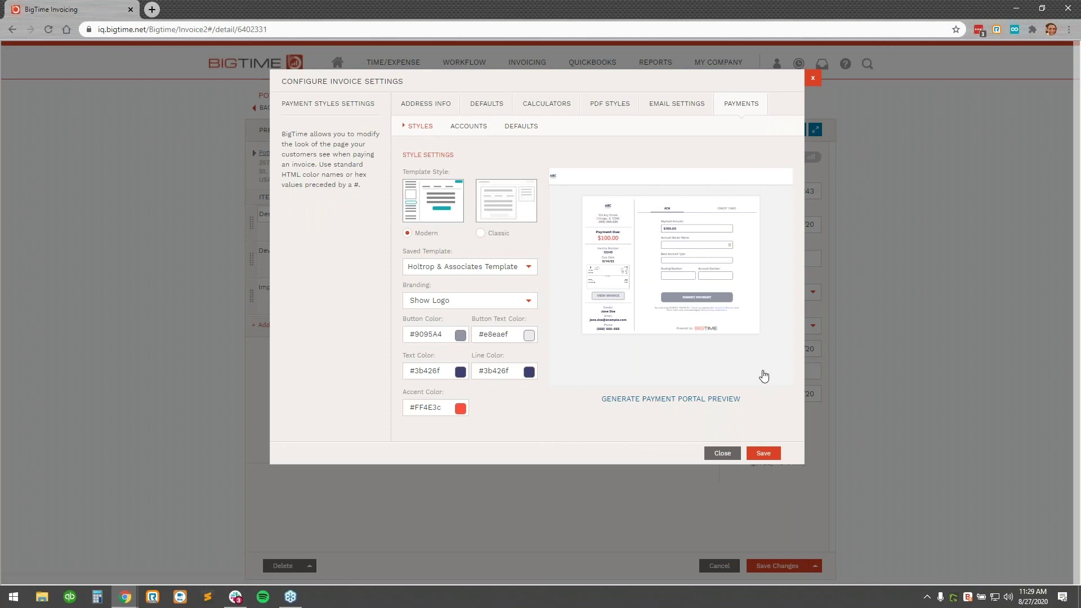
pyautogui.click(722, 454)
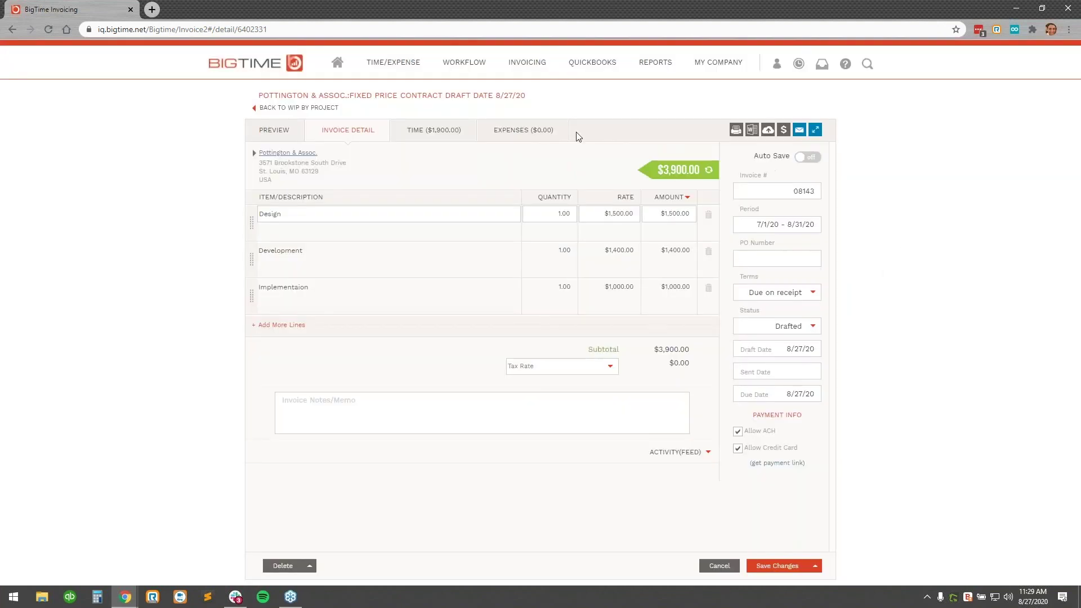
# Step: Go to the invoicing overview and open the list of A/R aging invoices
pyautogui.moveTo(529, 65)
pyautogui.click(542, 109)
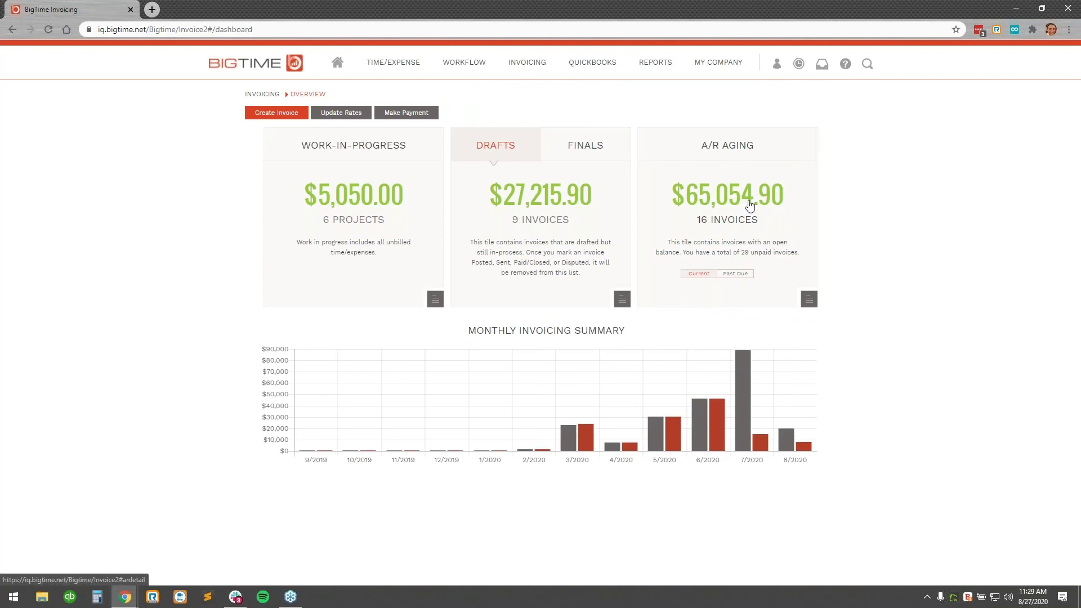
pyautogui.click(750, 206)
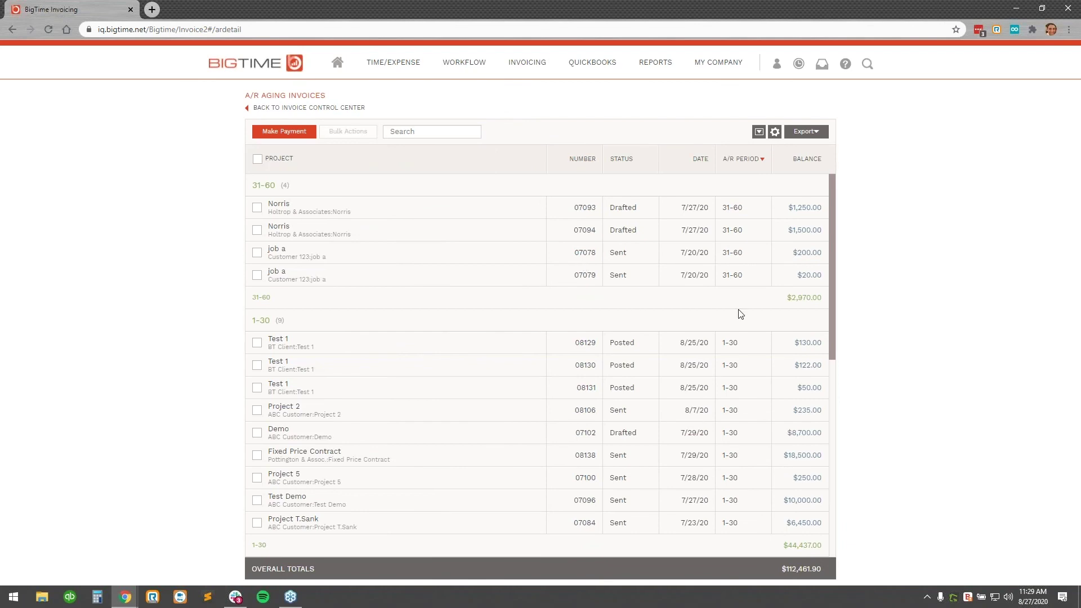
# Step: Review the fields available as columns in the A/R aging list, including workflow and payment details, and cancel the field selection
pyautogui.click(775, 133)
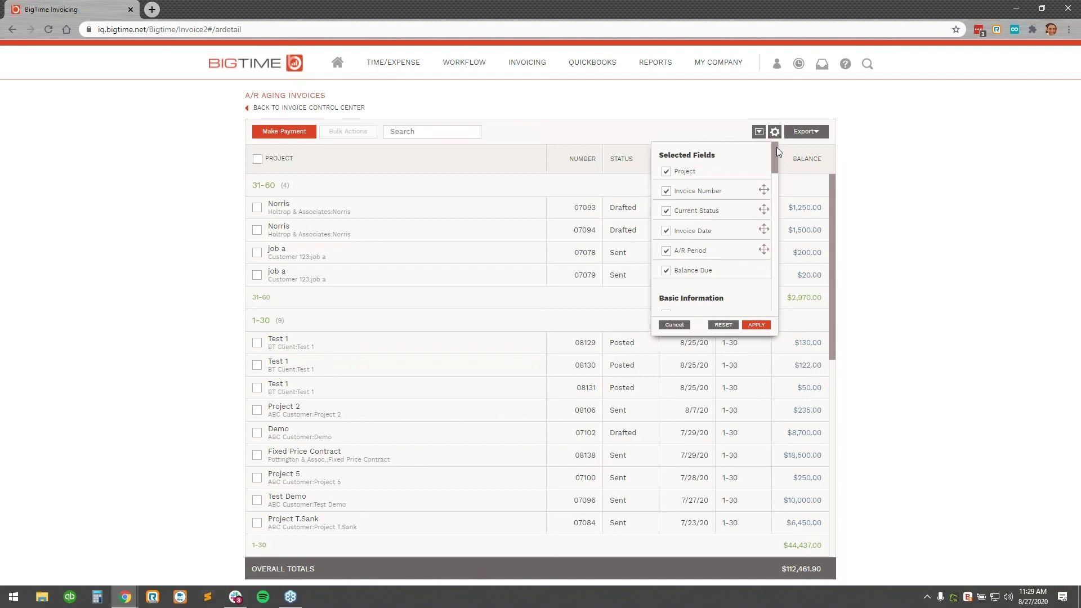
pyautogui.scroll(-1, 776, 152)
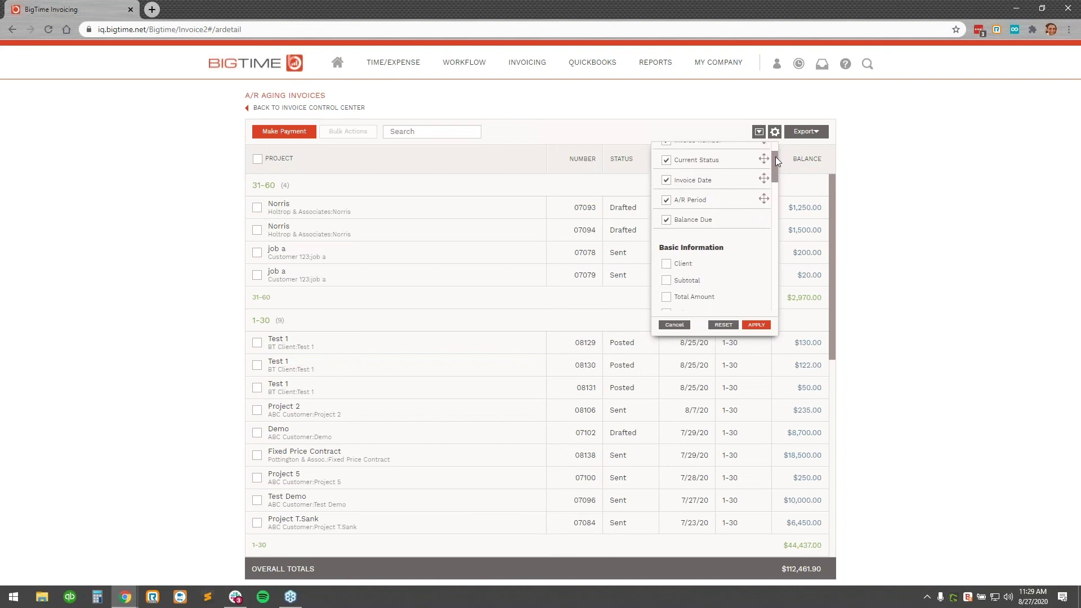
pyautogui.scroll(-2, 742, 267)
pyautogui.scroll(-2, 752, 272)
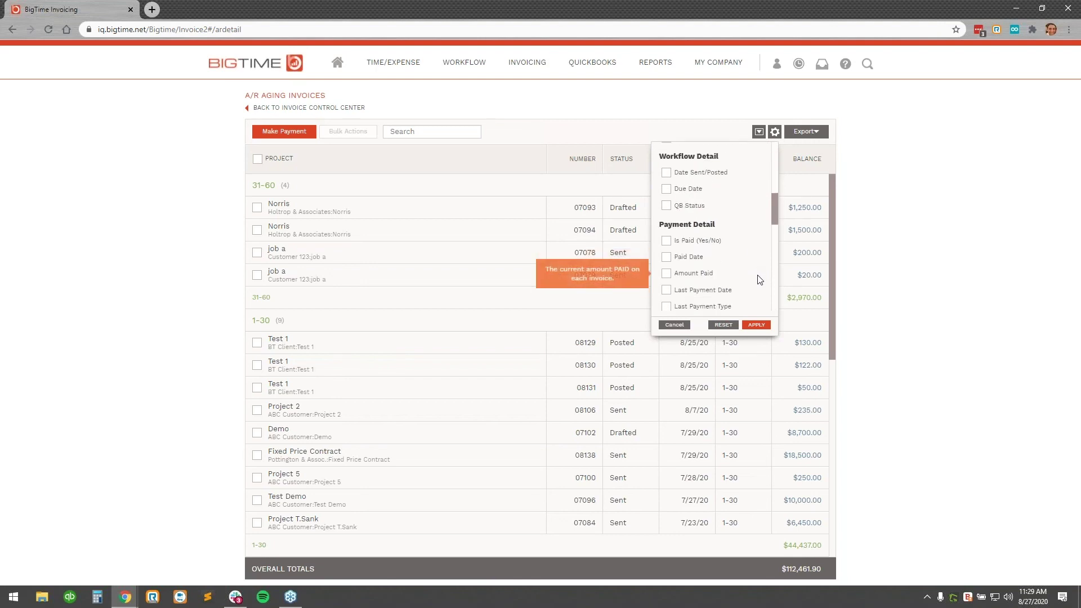
pyautogui.scroll(4, 760, 280)
pyautogui.click(674, 325)
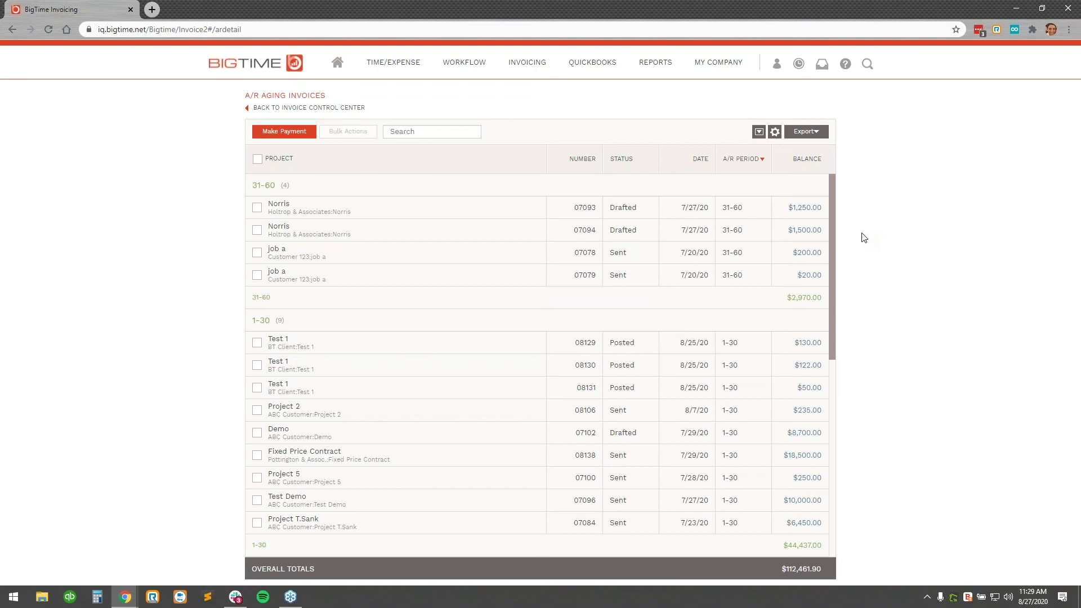
# Step: Return to the invoice control center and inspect the 5/2020 and 7/2020 bars in the monthly invoicing summary
pyautogui.click(333, 108)
pyautogui.moveTo(670, 444)
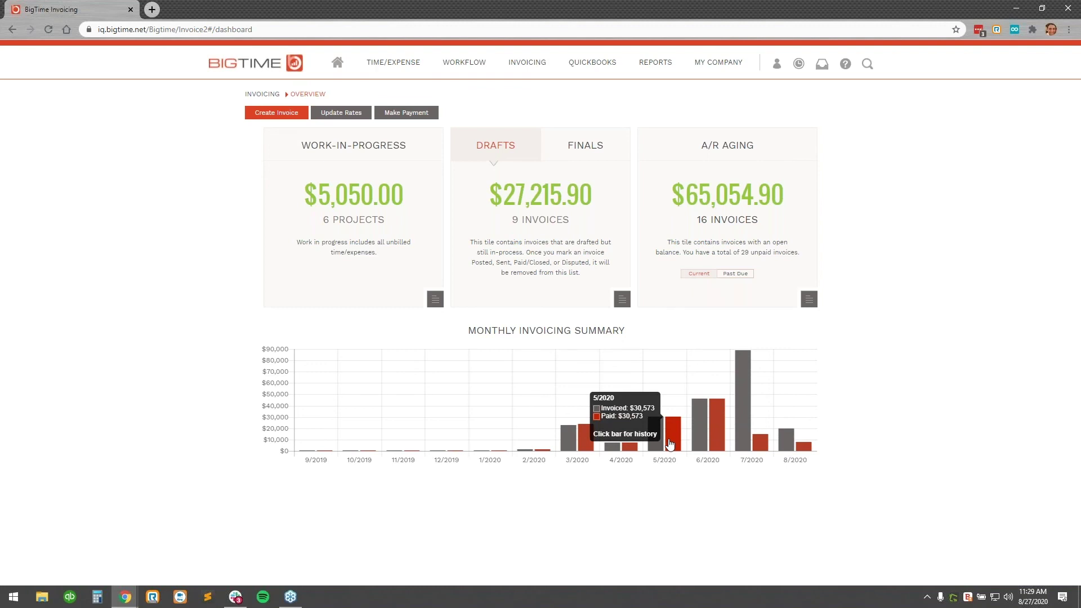
pyautogui.moveTo(744, 449)
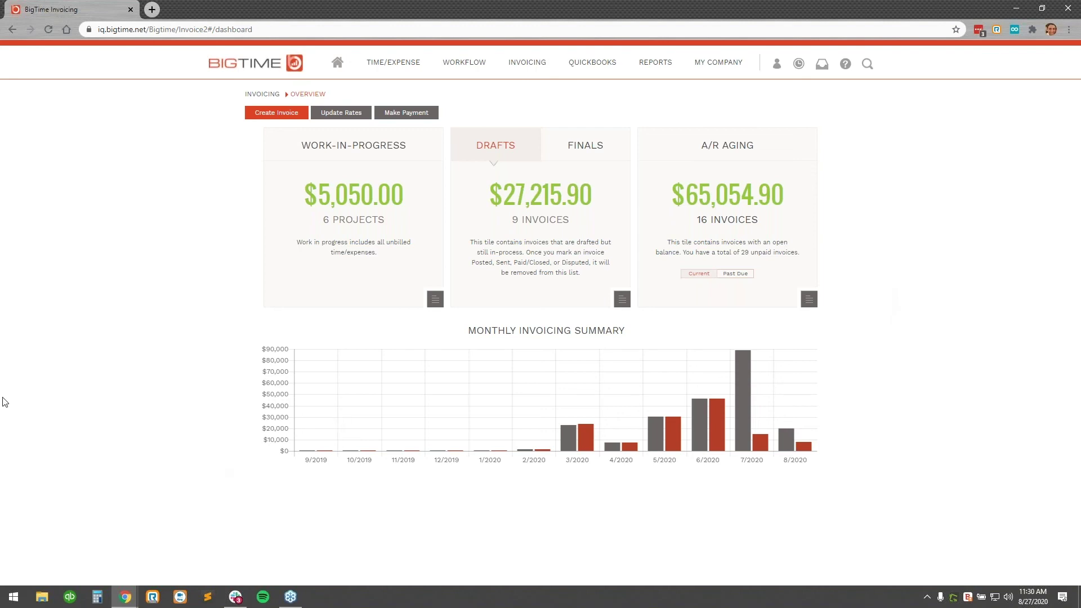
# Step: Switch to the Invoicing & Wallet Webinar presentation and advance it to the "What's Next?" slide
pyautogui.hotkey('alt', 'Tab')
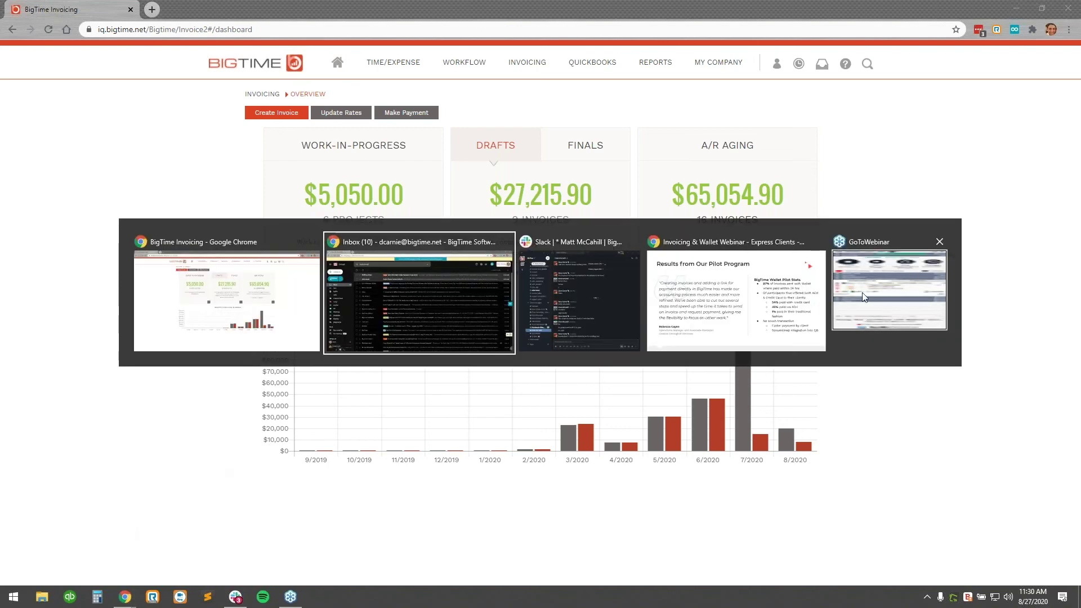
pyautogui.click(782, 309)
pyautogui.press('Right')
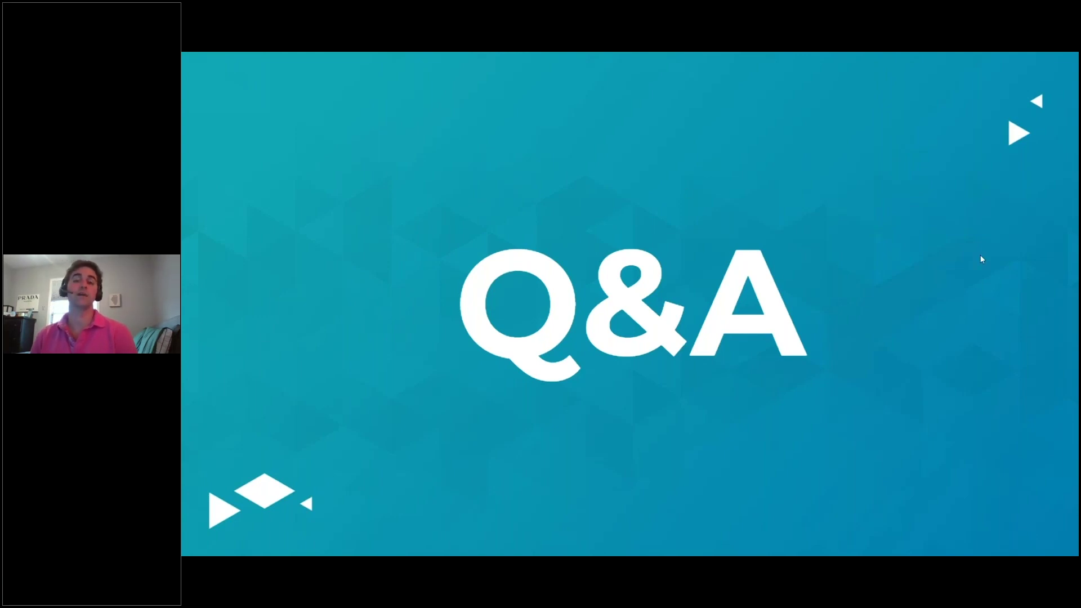
pyautogui.press('Right')
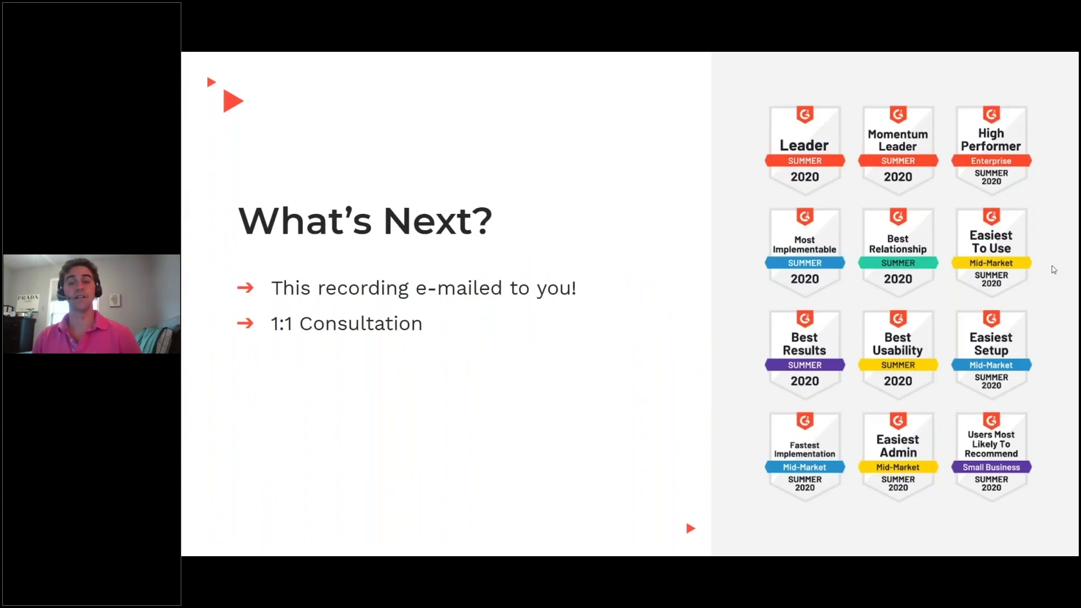